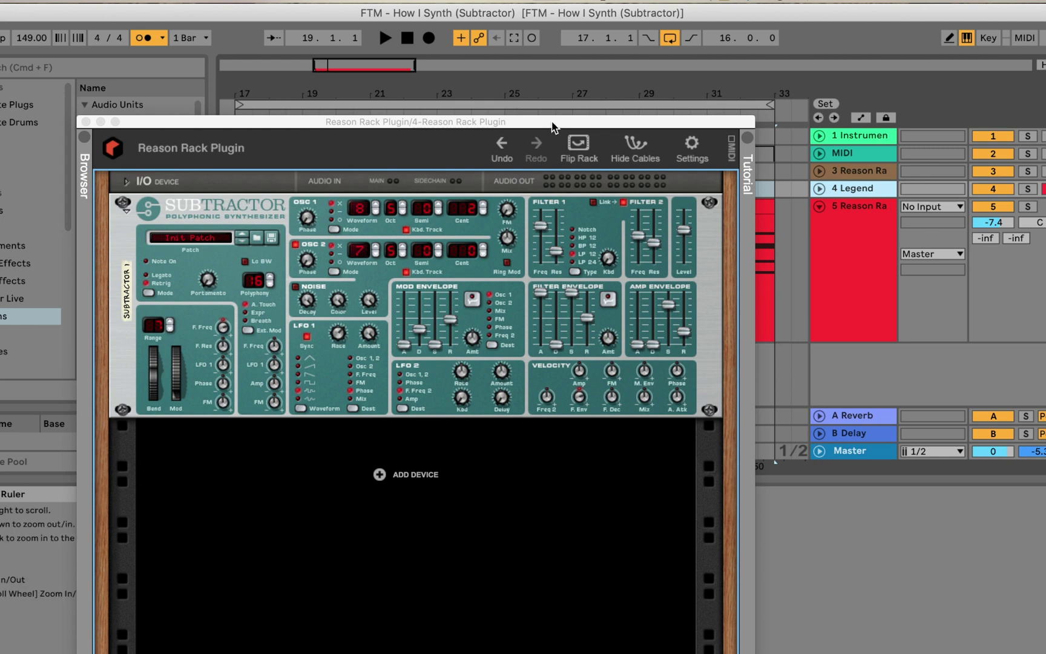
# Step: Move the Reason Rack Plugin window up and to the right over the Live session
pyautogui.moveTo(552, 122); pyautogui.dragTo(646, 18)
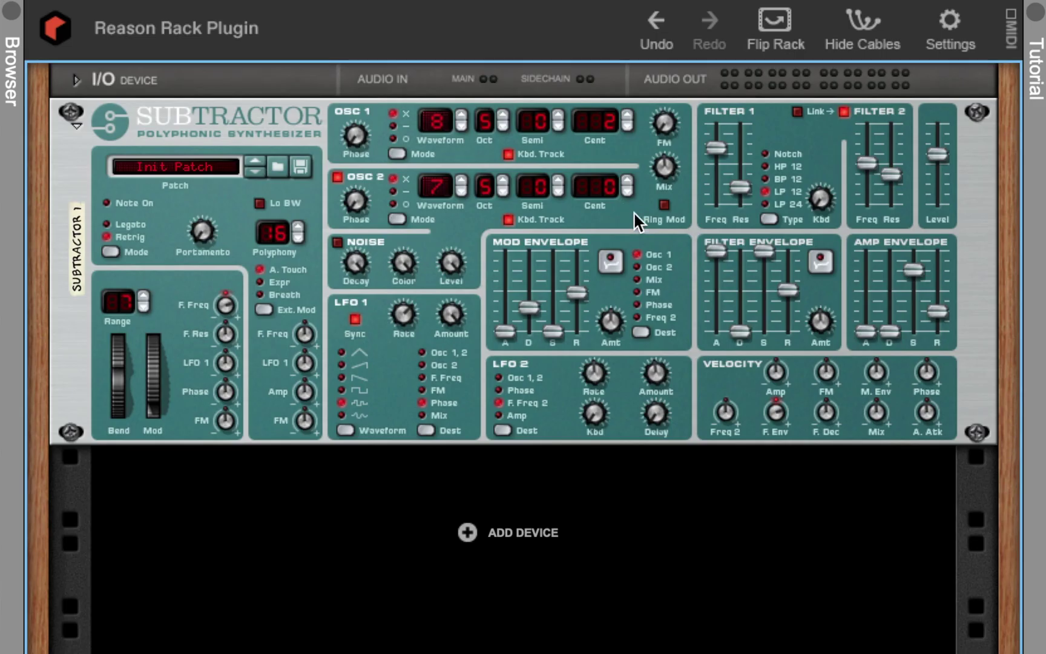
# Step: Reset the Subtractor to its Init Patch and pull the master Level down to 42
pyautogui.rightClick(633, 212)
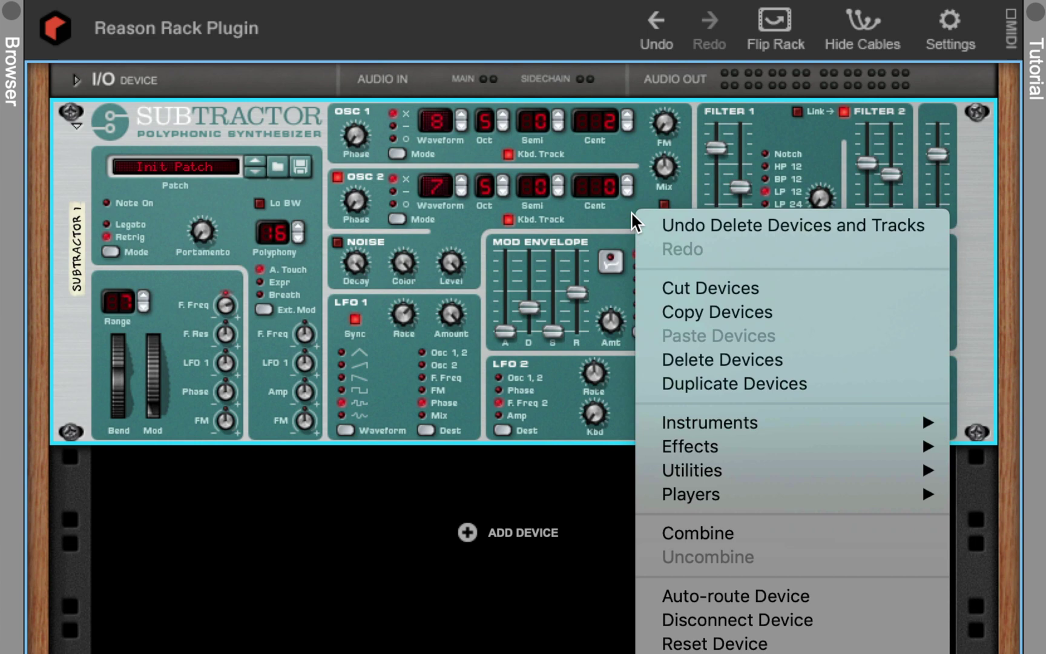
pyautogui.moveTo(710, 433)
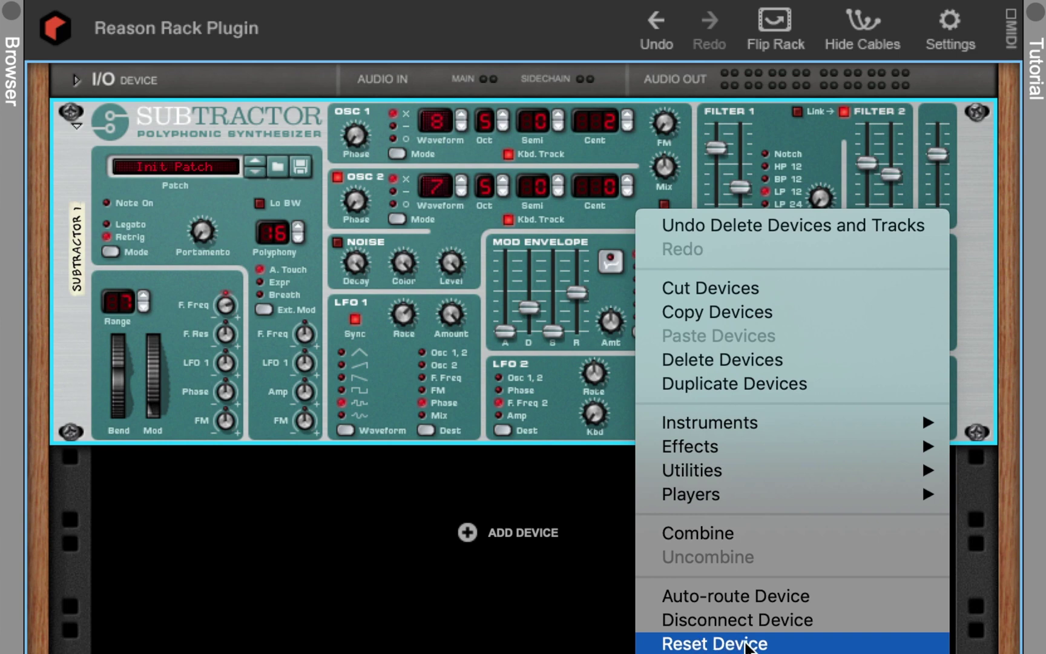
pyautogui.click(751, 645)
pyautogui.moveTo(934, 152); pyautogui.dragTo(931, 169)
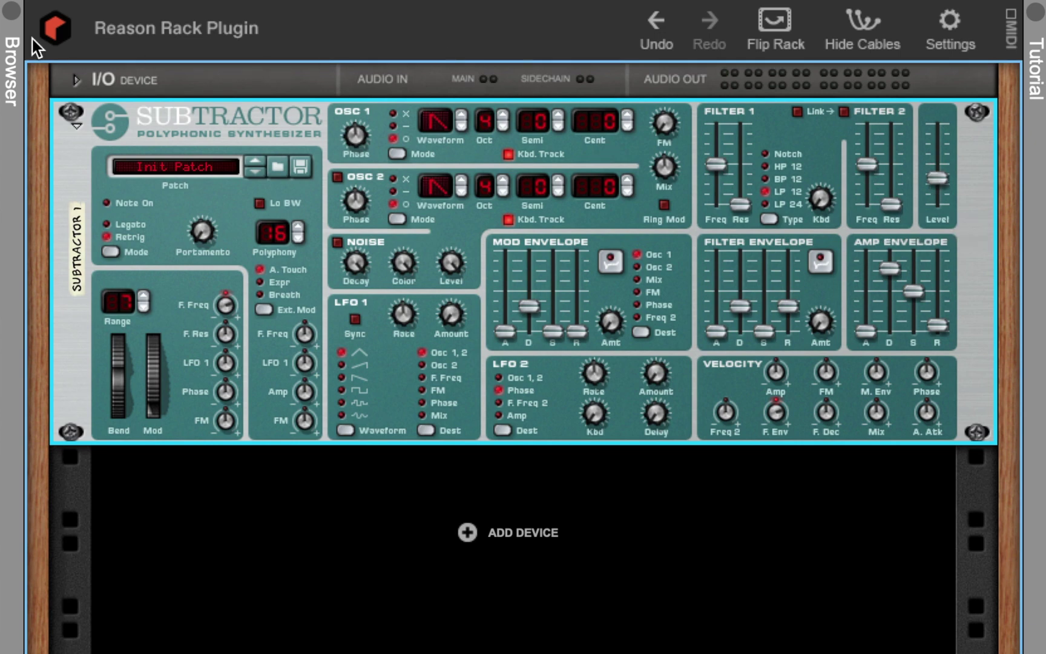
# Step: Put OSC 1 at octave 5, enable OSC 2, detune OSC 1 by 4 cents, and set both oscillators to X mode
pyautogui.click(500, 115)
pyautogui.click(338, 176)
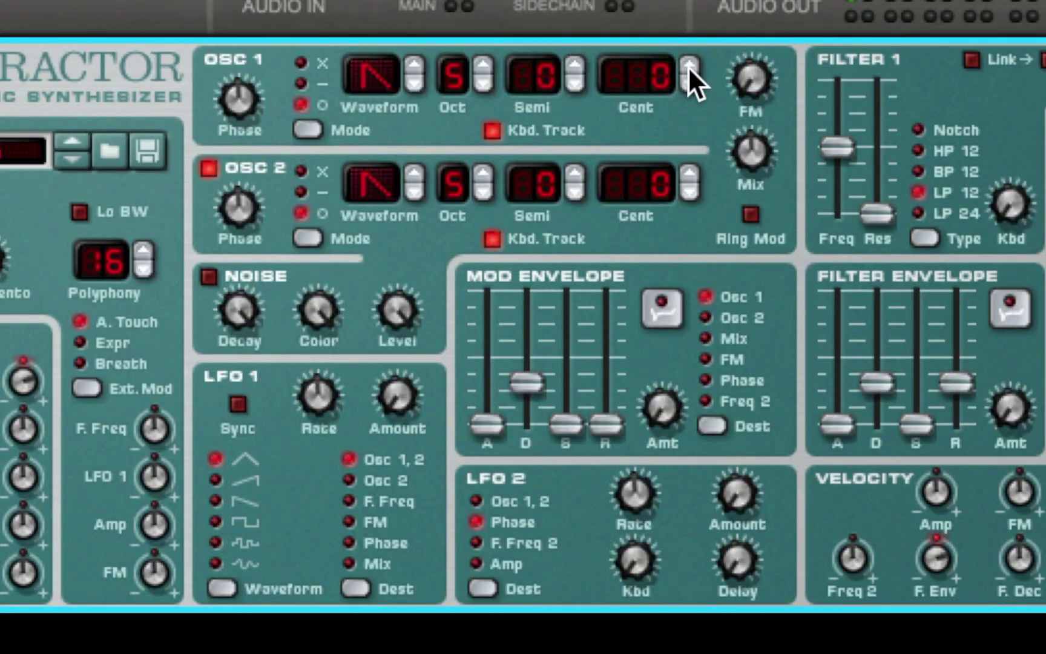
pyautogui.click(626, 114)
pyautogui.click(689, 66)
pyautogui.click(688, 65)
pyautogui.click(687, 78)
pyautogui.click(310, 134)
pyautogui.click(301, 227)
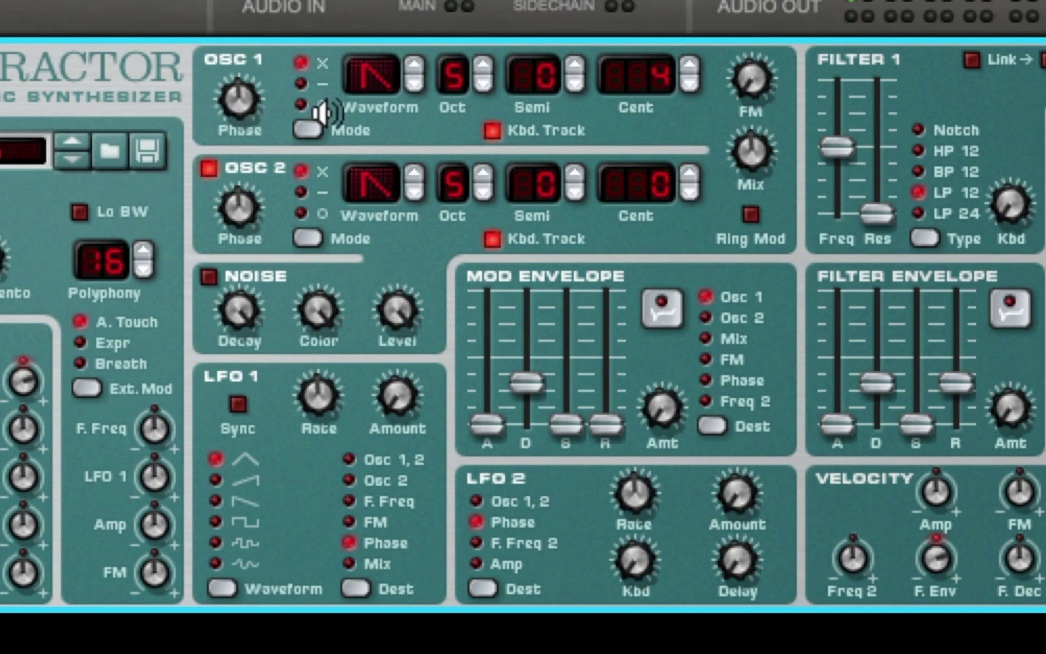
# Step: Raise the phase offsets, with Osc1 Phase Diff at 127 and OSC 2 phase at 66
pyautogui.moveTo(245, 70); pyautogui.dragTo(206, 273)
pyautogui.moveTo(227, 205); pyautogui.dragTo(229, 336)
pyautogui.moveTo(260, 104); pyautogui.dragTo(253, 3)
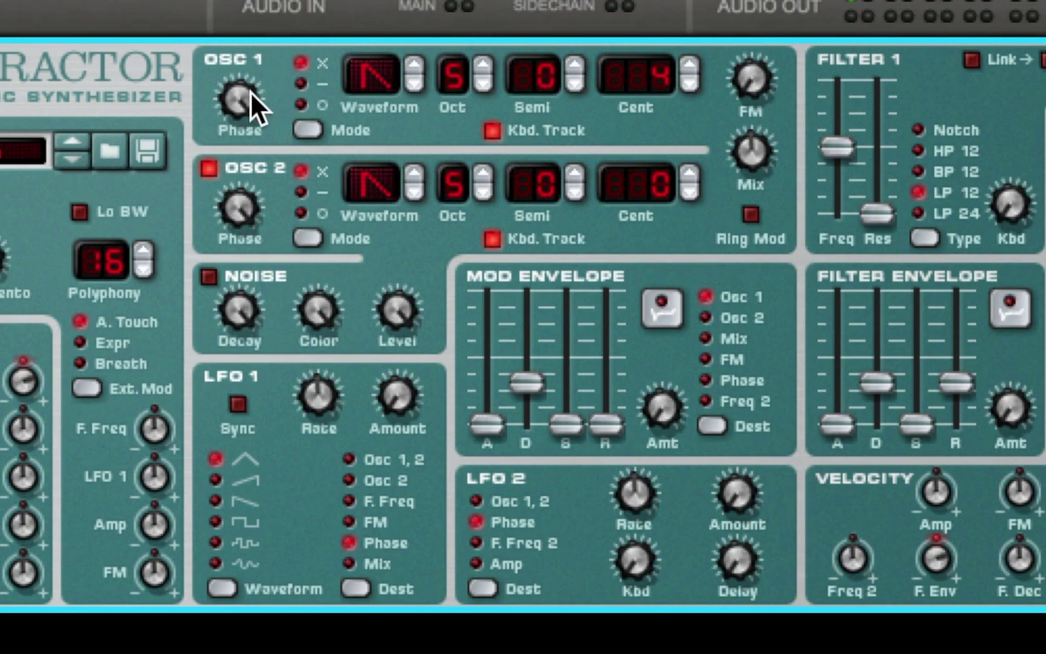
pyautogui.moveTo(250, 91)
# Step: Tempo-sync LFO 1, raise its Amount to about 36, and set its Rate to 3/4
pyautogui.click(236, 401)
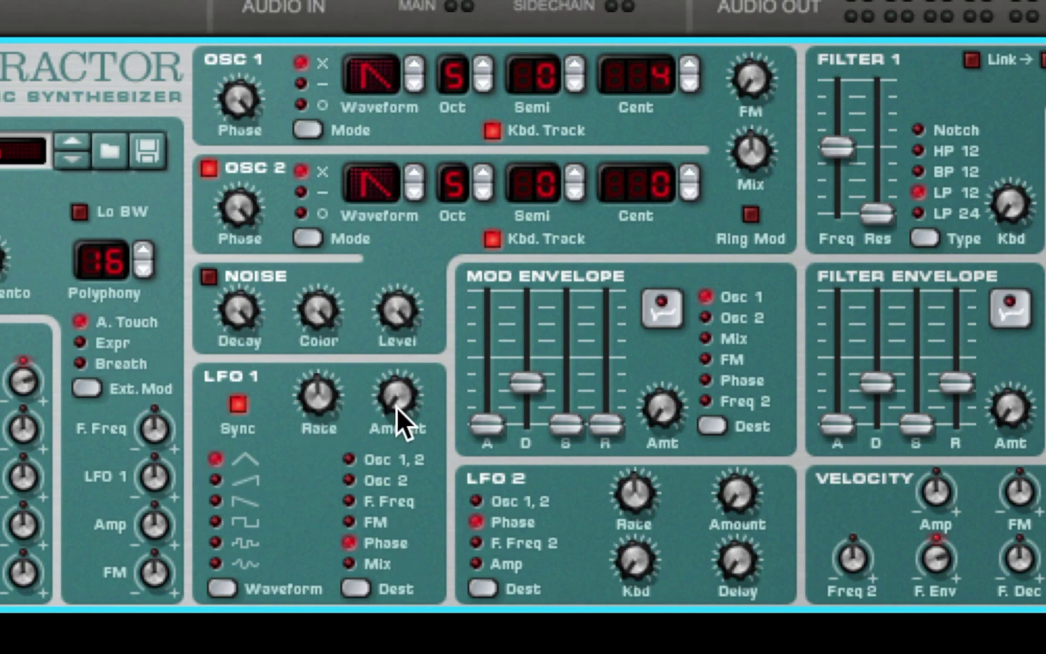
pyautogui.moveTo(392, 394)
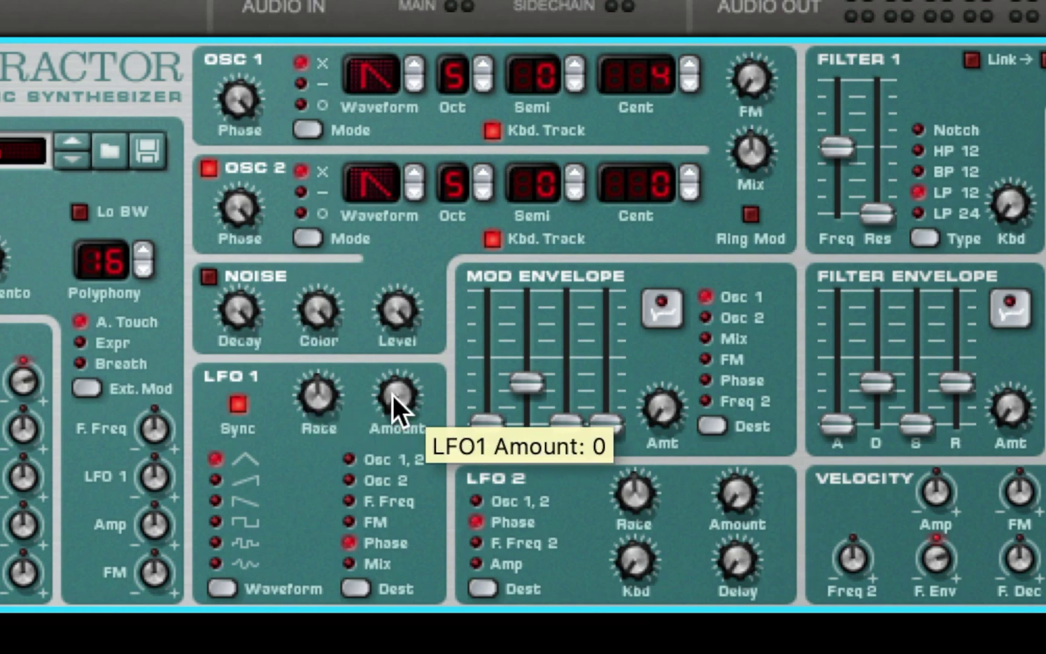
pyautogui.moveTo(392, 381); pyautogui.dragTo(394, 195)
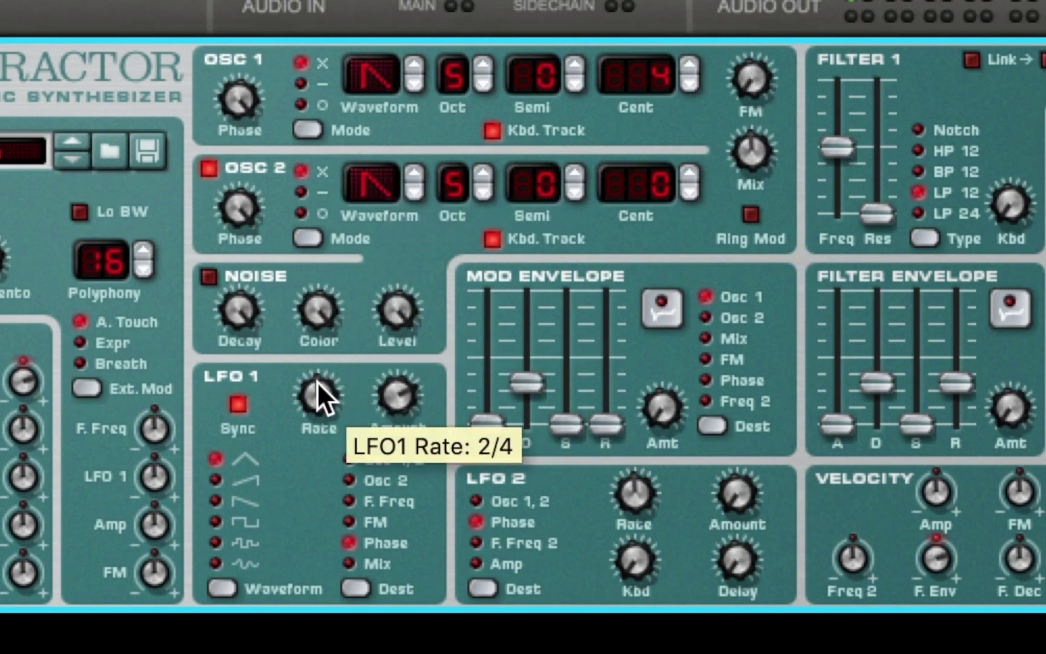
pyautogui.moveTo(315, 381); pyautogui.dragTo(315, 416)
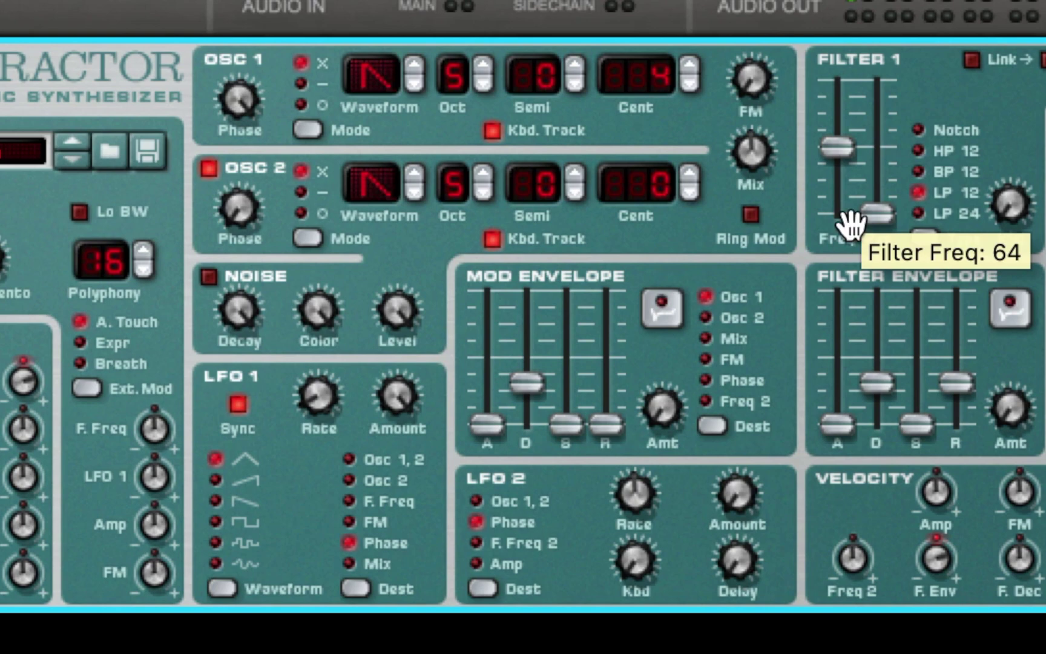
# Step: Set the Filter 1 cutoff to about 123 and the resonance to 30
pyautogui.moveTo(836, 149); pyautogui.dragTo(823, 95)
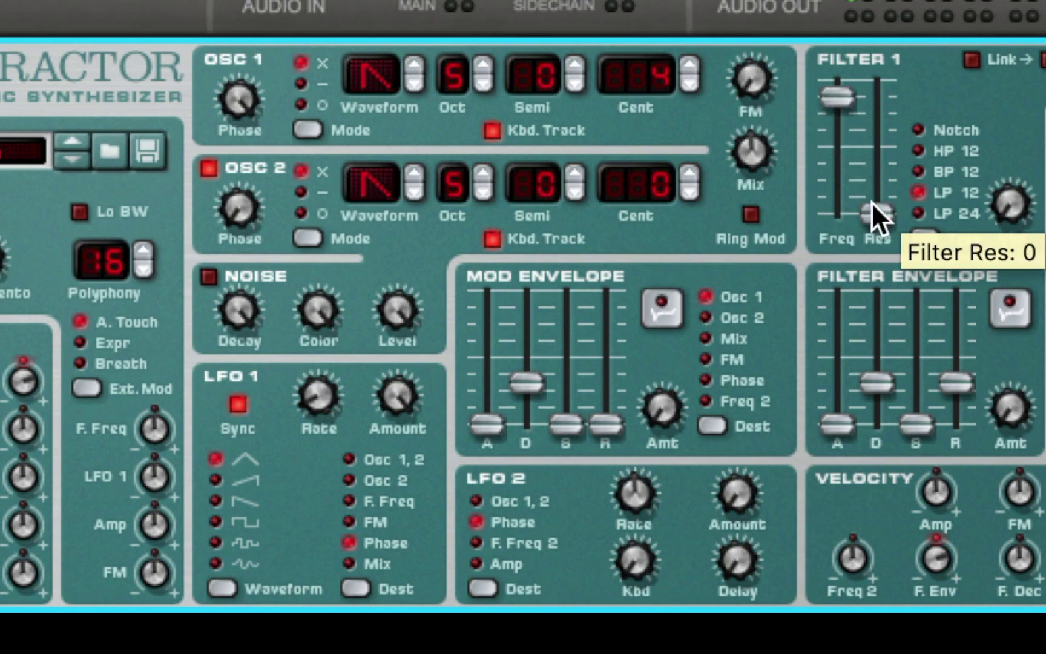
pyautogui.moveTo(871, 202); pyautogui.dragTo(867, 149)
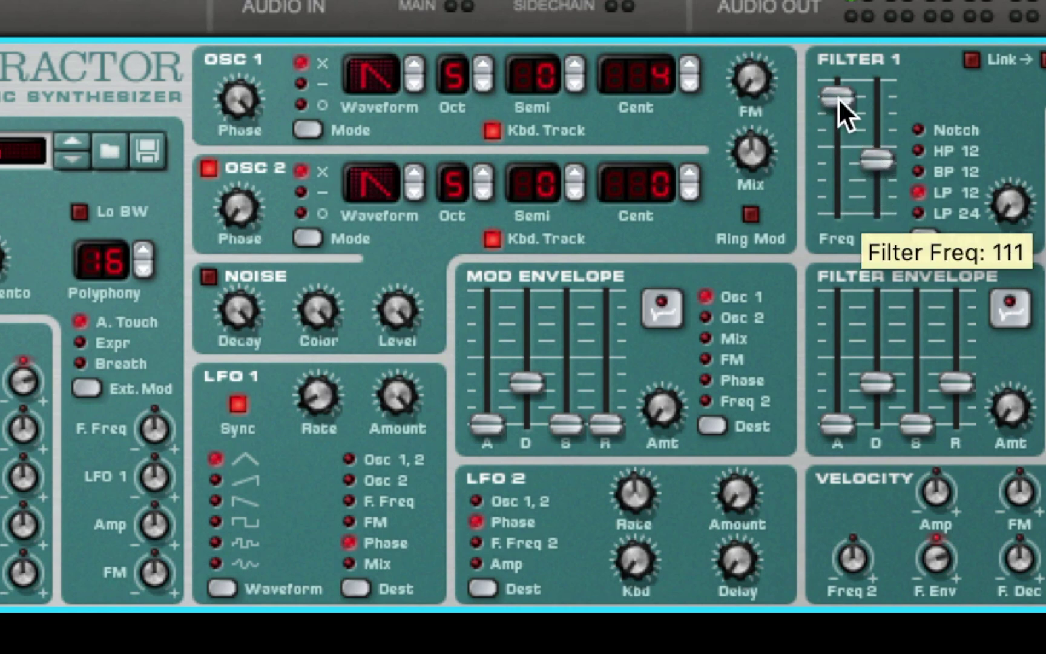
pyautogui.moveTo(833, 95); pyautogui.dragTo(830, 120)
pyautogui.moveTo(871, 170); pyautogui.dragTo(863, 194)
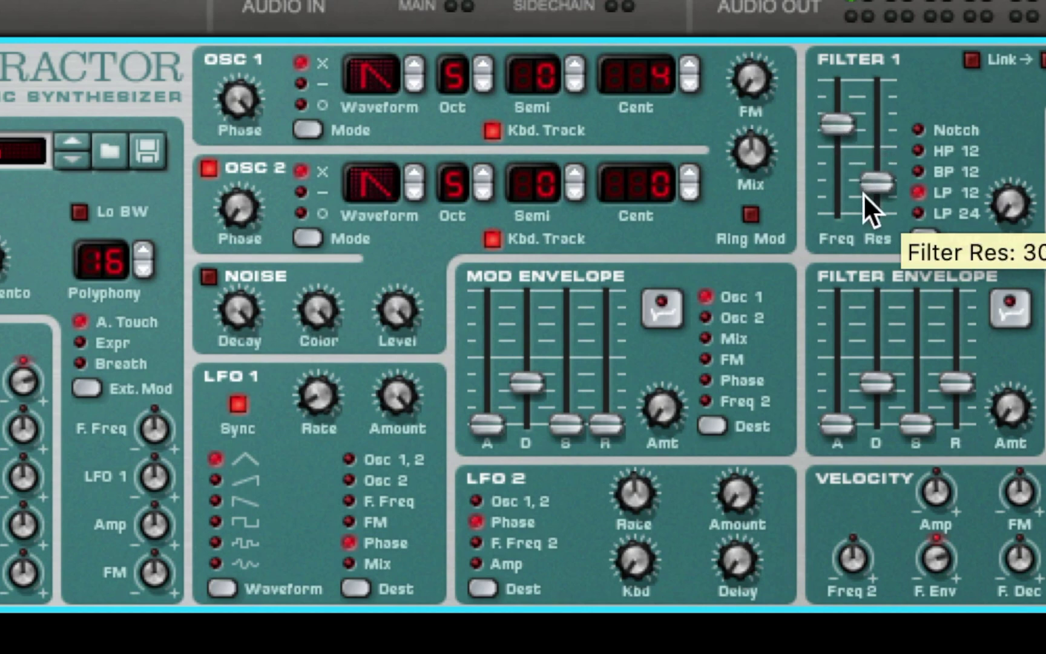
pyautogui.moveTo(838, 131); pyautogui.dragTo(836, 92)
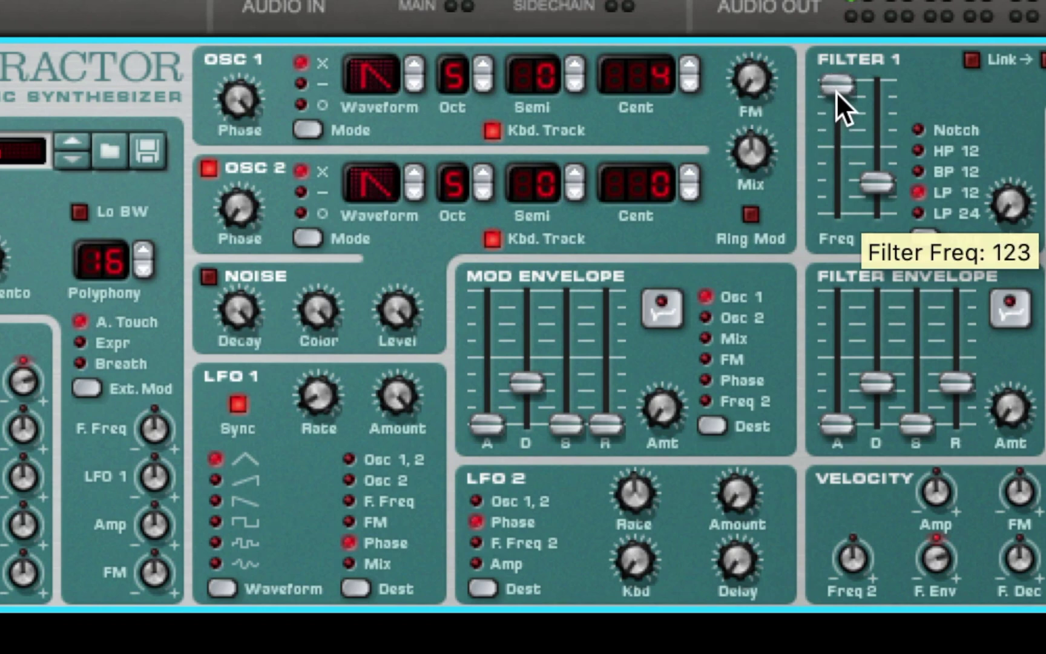
pyautogui.moveTo(883, 185)
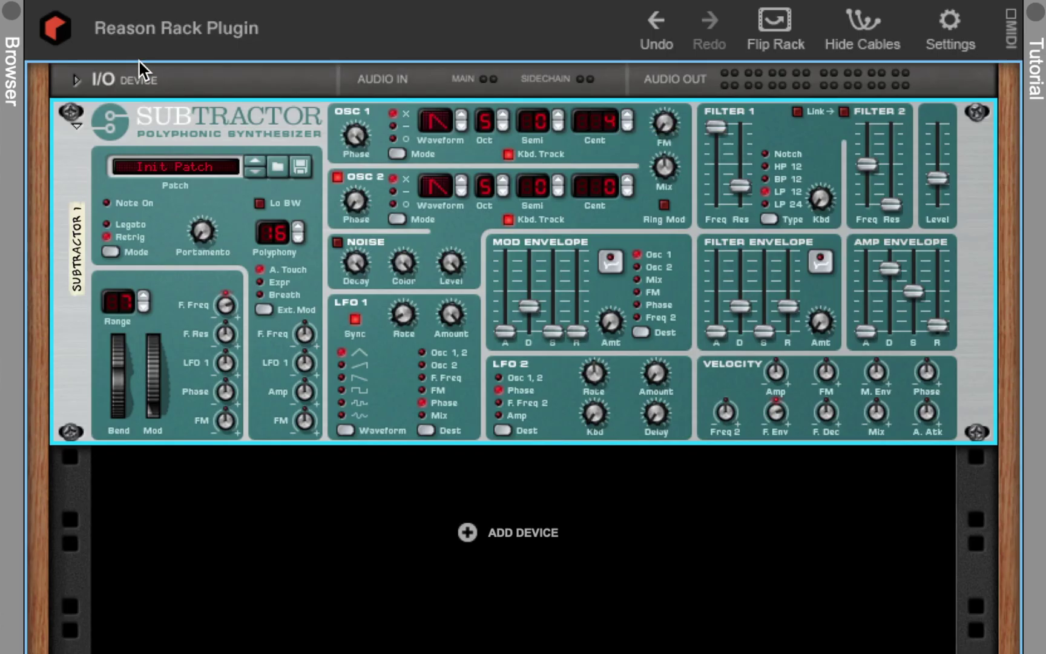
# Step: Show and hide the rack's device browser, then move the rack window lower
pyautogui.click(11, 69)
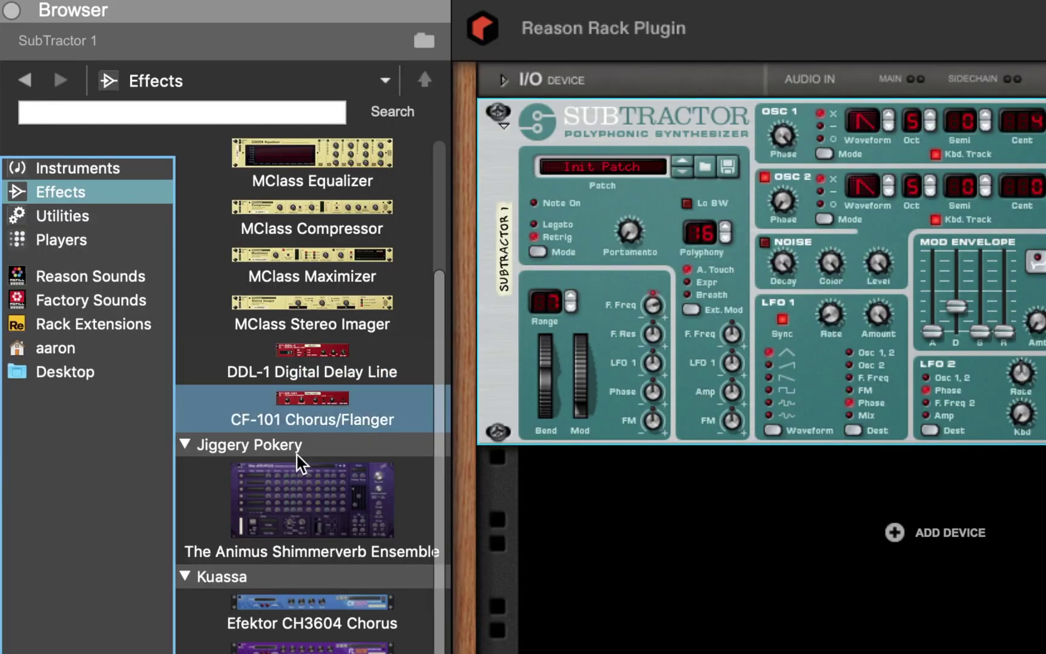
pyautogui.click(11, 9)
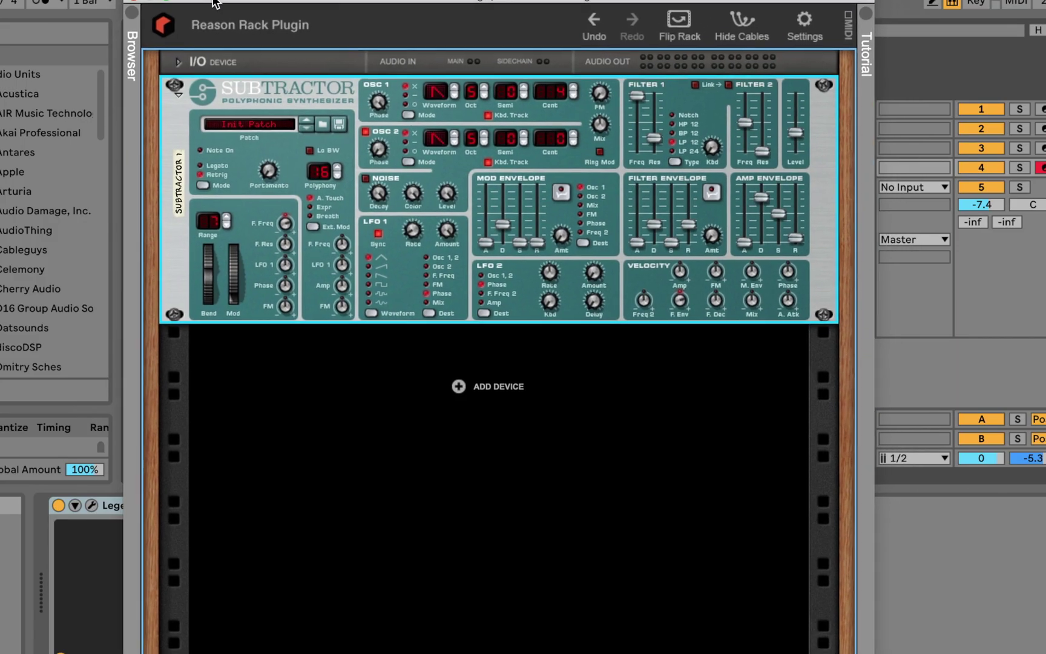
pyautogui.moveTo(210, 12); pyautogui.dragTo(207, 192)
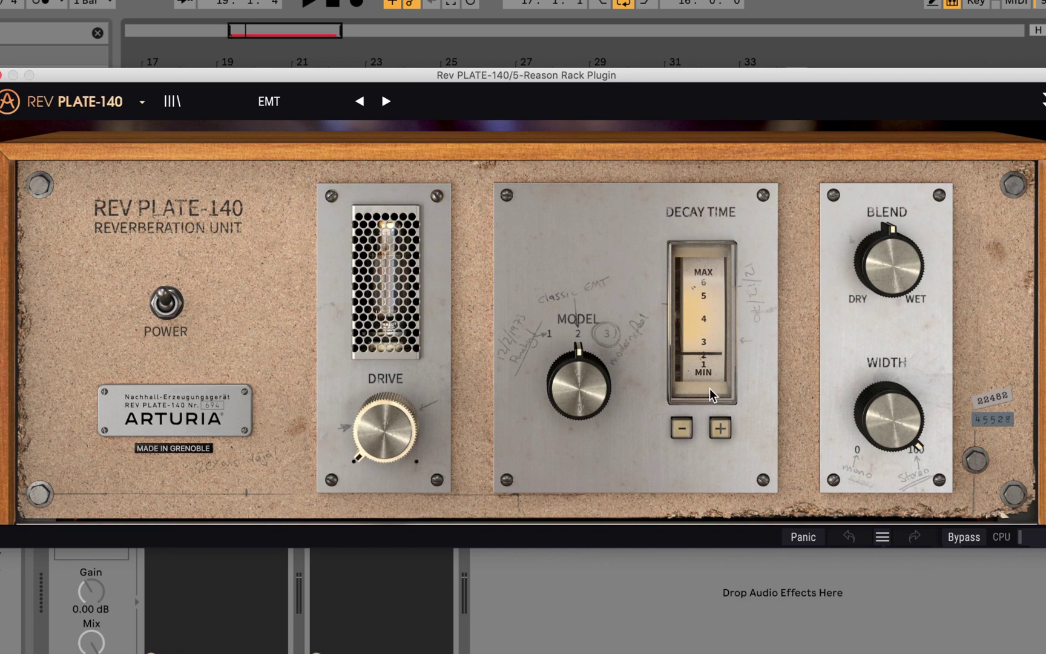
# Step: Reveal the advanced panel and set about 93 ms pre-delay and a 213 Hz high-pass
pyautogui.moveTo(929, 401); pyautogui.dragTo(929, 423)
pyautogui.click(1042, 101)
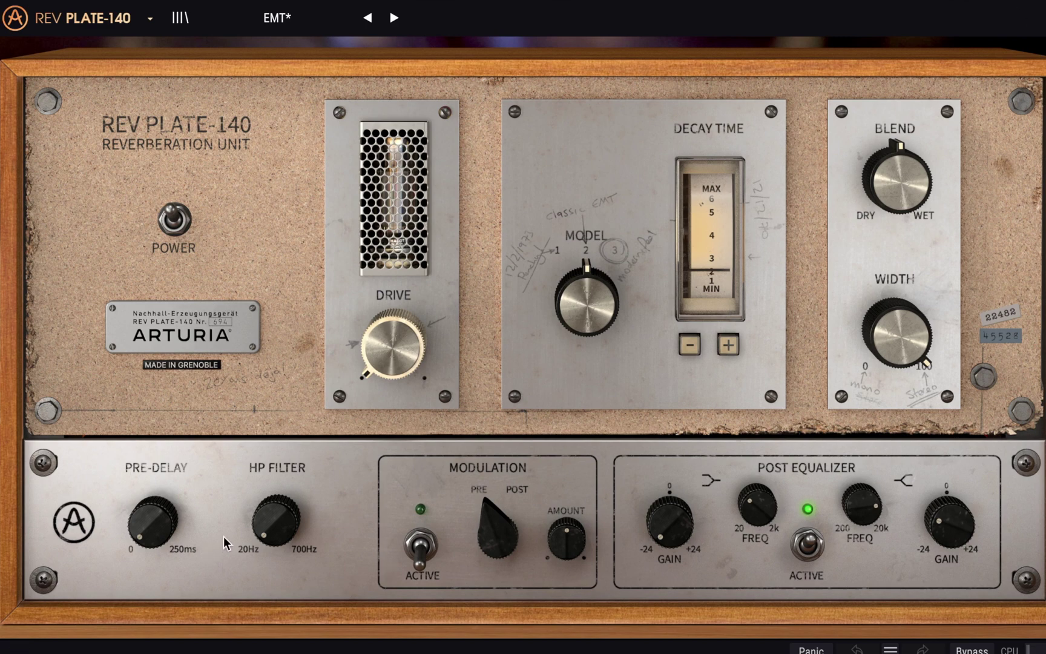
pyautogui.moveTo(134, 542); pyautogui.dragTo(135, 519)
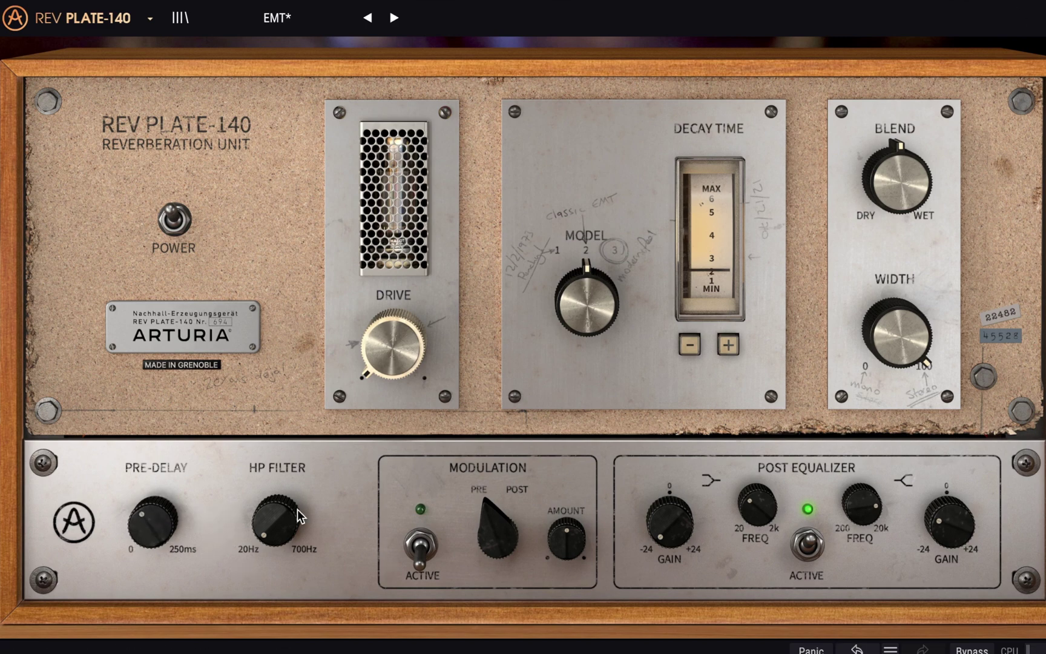
pyautogui.moveTo(275, 518); pyautogui.dragTo(275, 506)
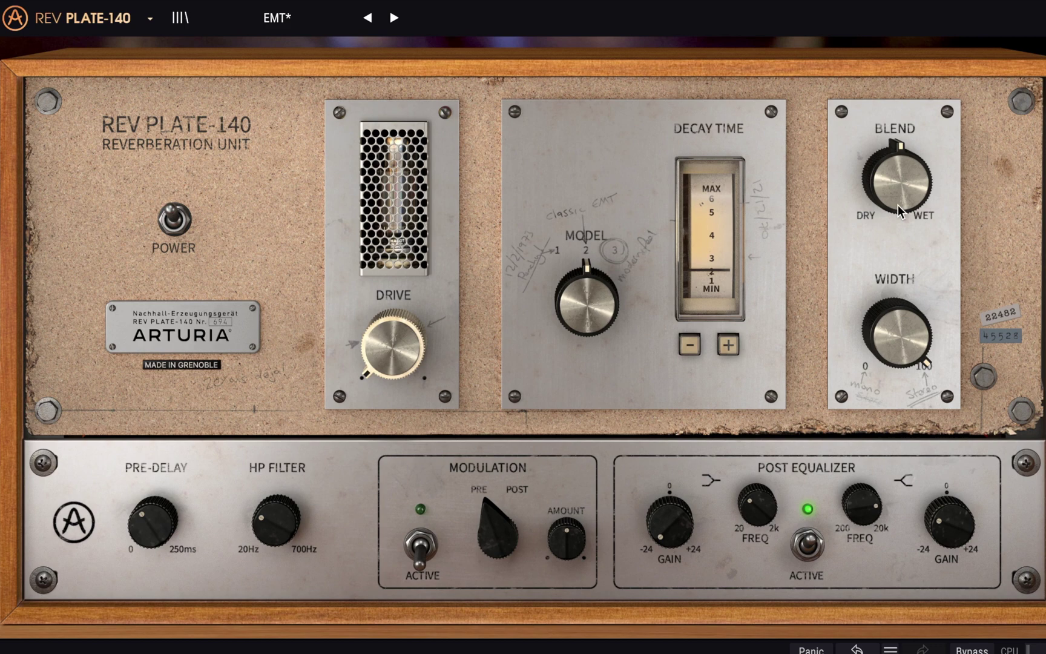
# Step: Set the reverb blend fully wet, halve the width, and raise the decay to about 5.5
pyautogui.moveTo(897, 179); pyautogui.dragTo(897, 240)
pyautogui.moveTo(896, 333); pyautogui.dragTo(896, 406)
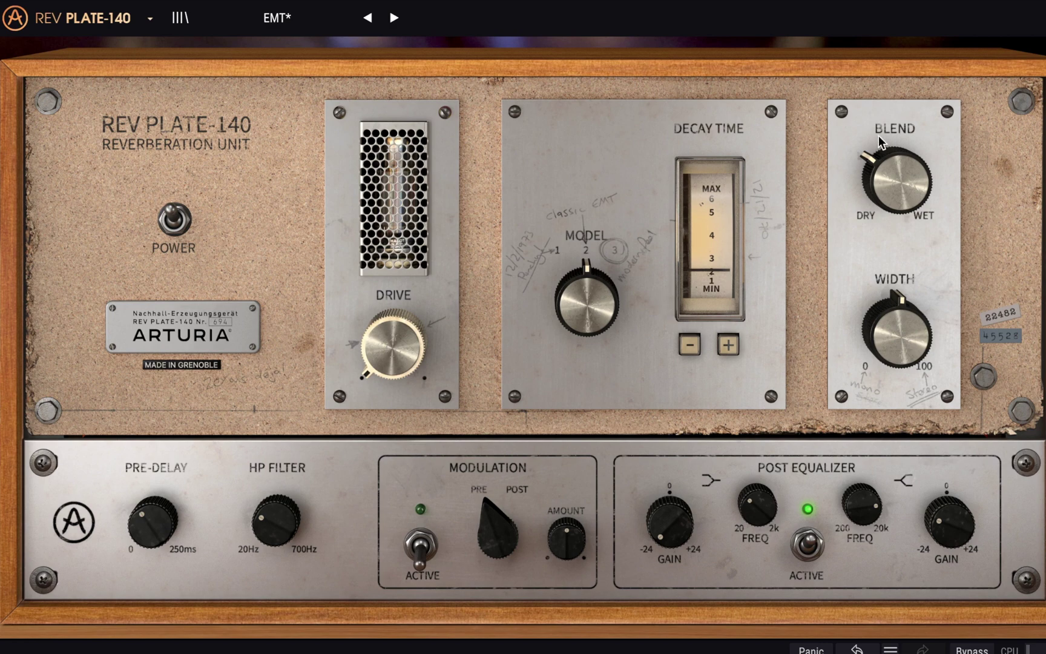
pyautogui.moveTo(900, 180); pyautogui.dragTo(900, 91)
pyautogui.click(728, 343)
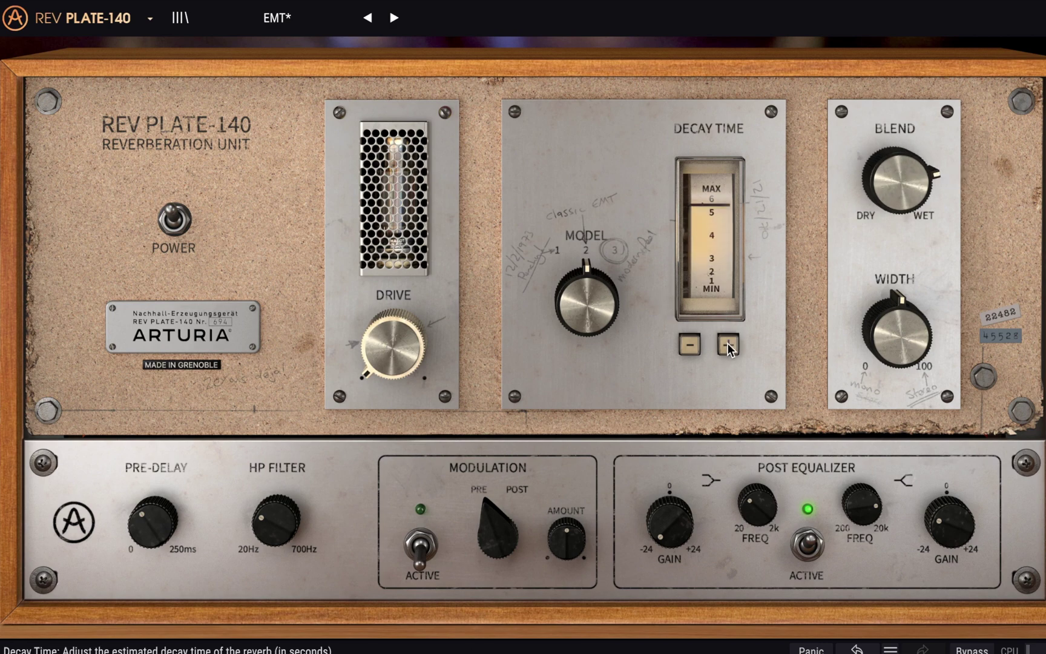
# Step: Settle on the classic EMT plate model with default drive, and adjust the decay time
pyautogui.moveTo(575, 293); pyautogui.dragTo(592, 329)
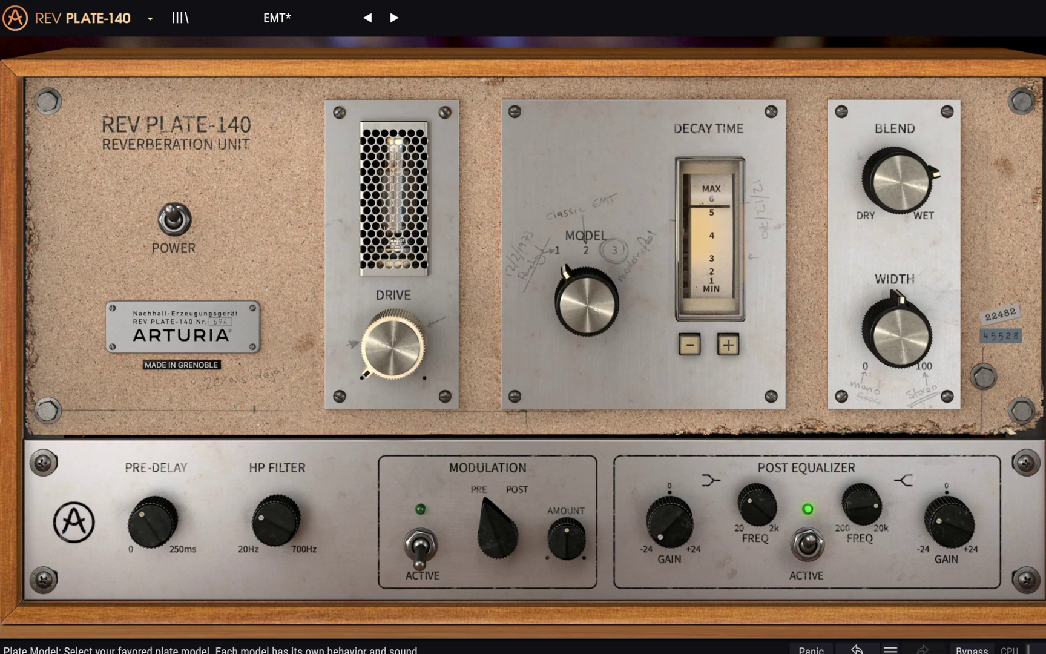
pyautogui.scroll(2, 591, 329)
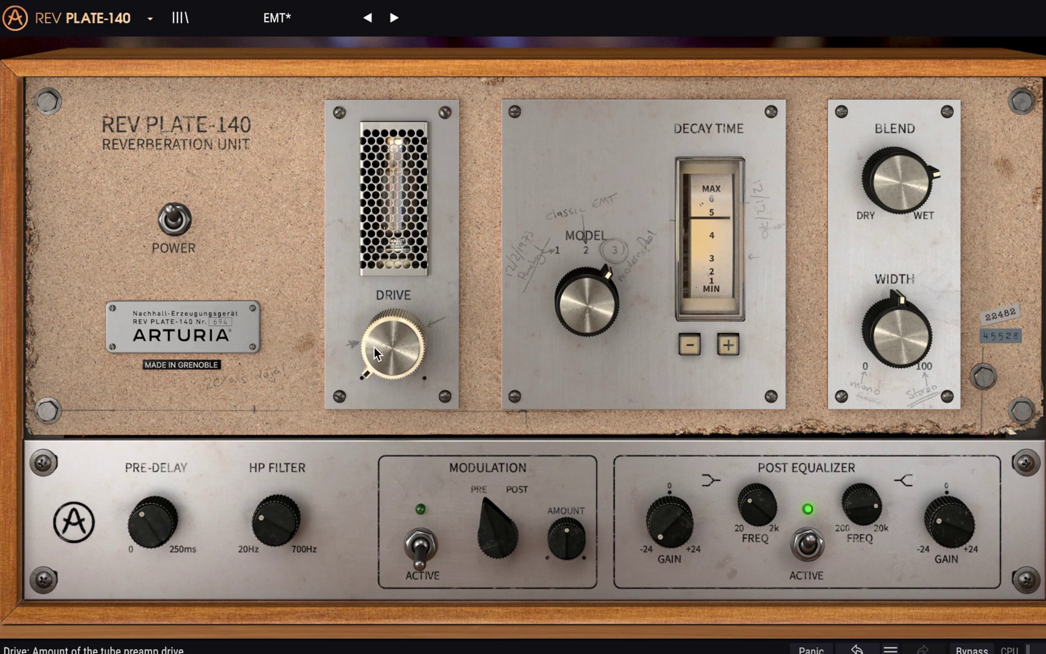
pyautogui.moveTo(379, 354); pyautogui.dragTo(378, 305)
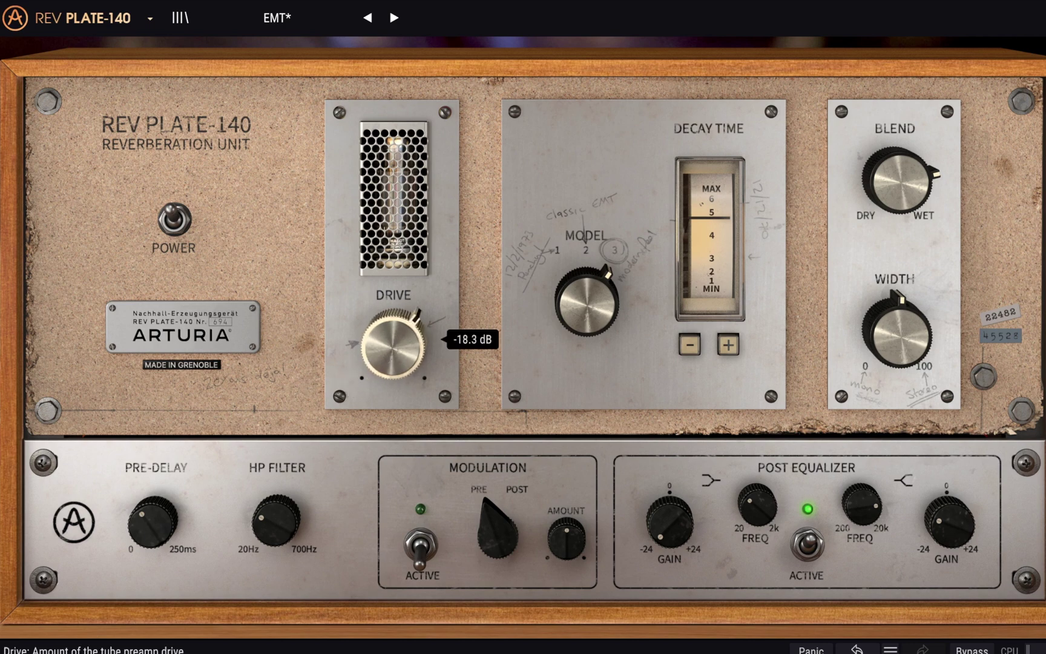
pyautogui.doubleClick(388, 337)
pyautogui.click(696, 345)
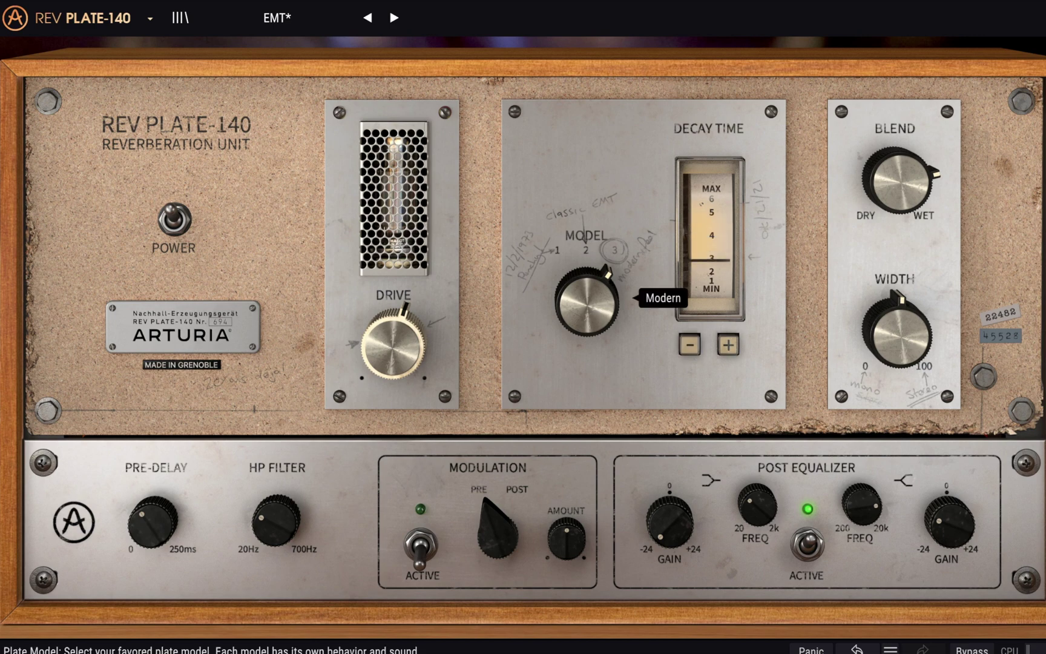
pyautogui.moveTo(590, 302); pyautogui.dragTo(590, 314)
pyautogui.click(728, 344)
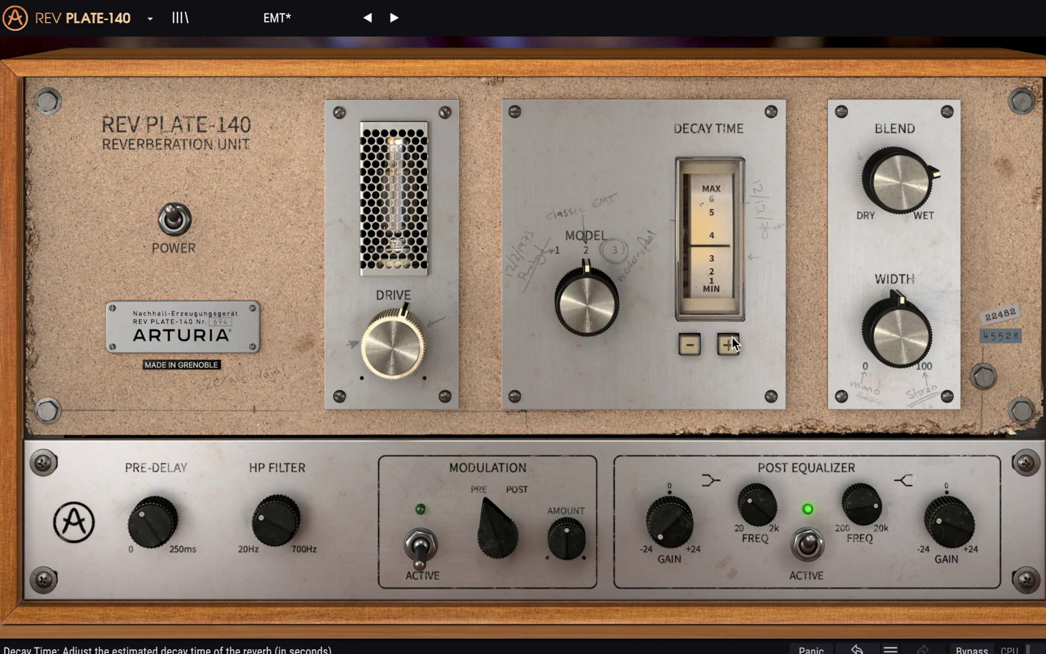
pyautogui.moveTo(863, 185)
pyautogui.click(726, 346)
# Step: Set the blend near the middle, pre-delay around 52 ms, and high-pass near 205 Hz
pyautogui.moveTo(897, 181); pyautogui.dragTo(897, 207)
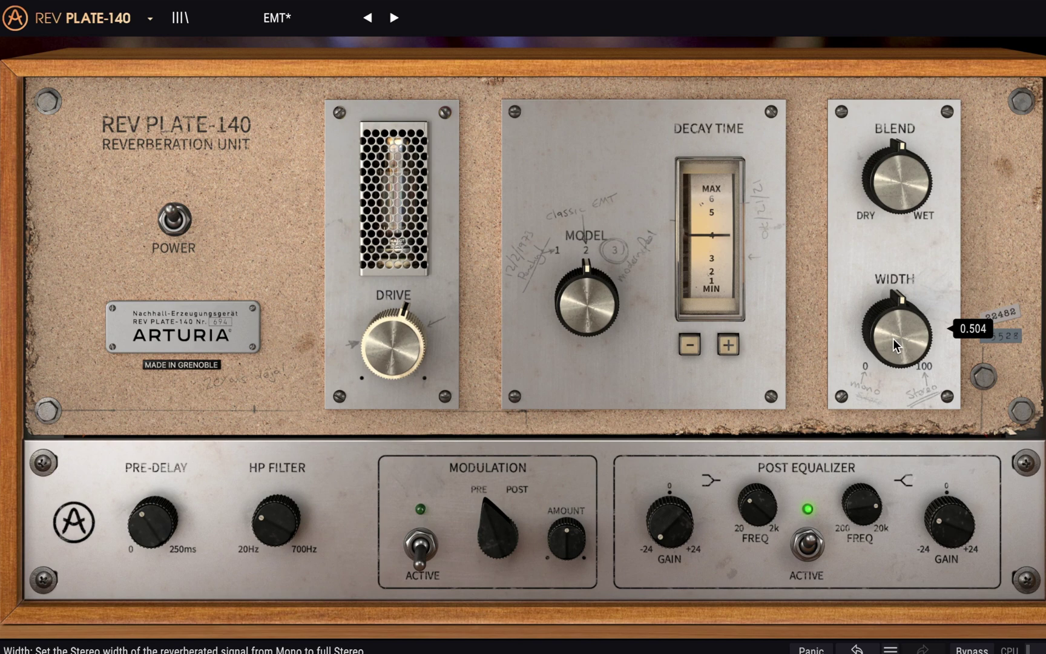
pyautogui.scroll(5, 896, 345)
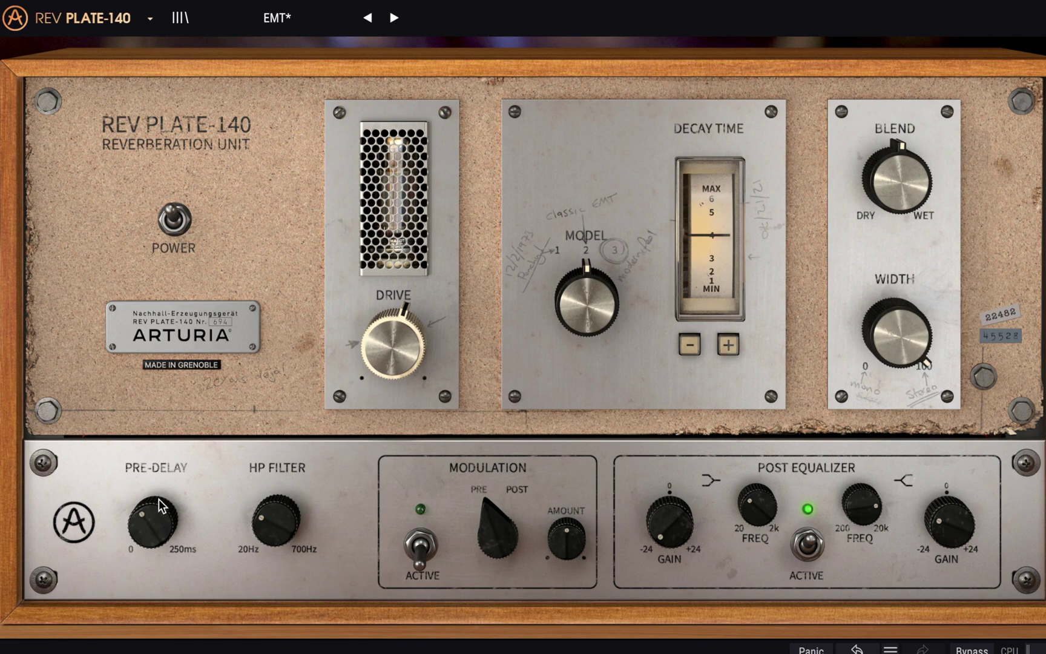
pyautogui.moveTo(159, 502); pyautogui.dragTo(158, 521)
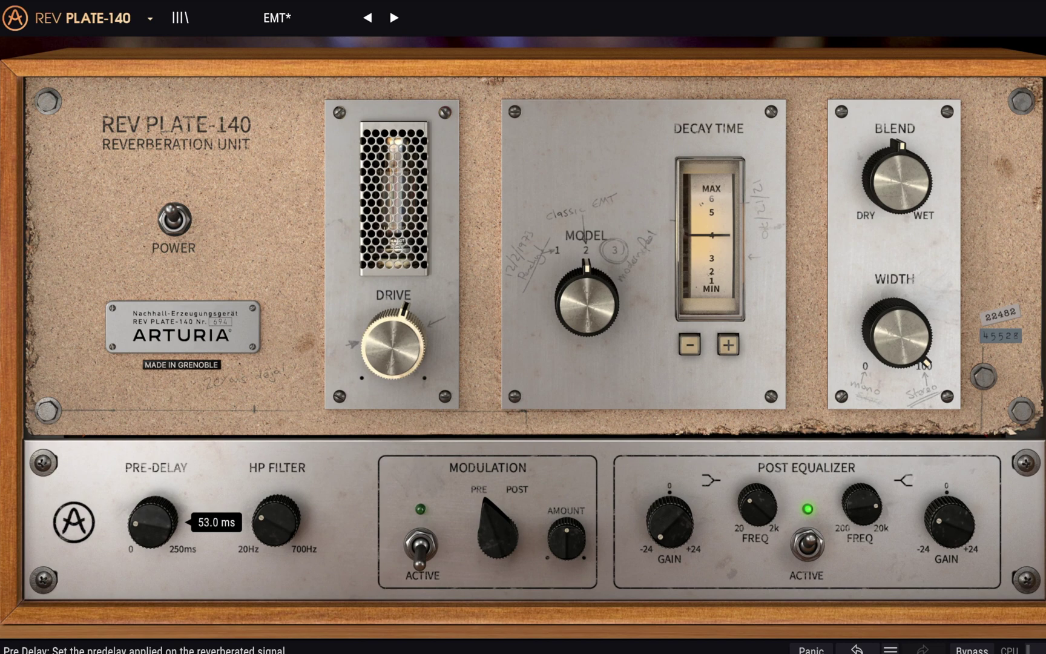
pyautogui.moveTo(158, 522); pyautogui.dragTo(163, 528)
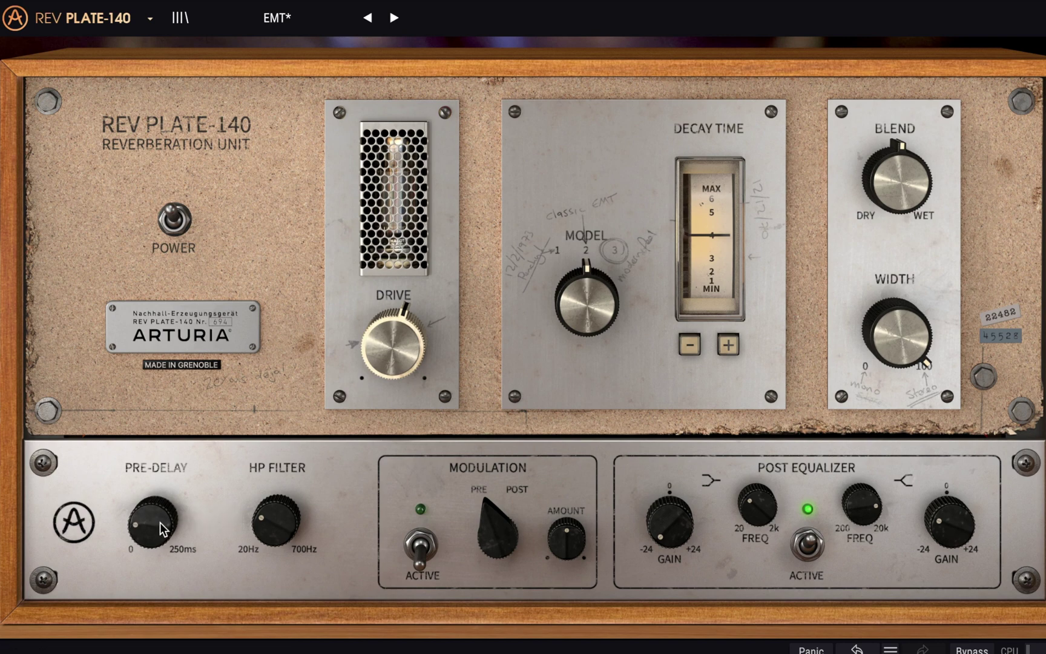
pyautogui.moveTo(276, 521)
pyautogui.mouseDown()
pyautogui.moveTo(276, 478)
pyautogui.moveTo(276, 523)
pyautogui.moveTo(276, 508)
pyautogui.mouseUp()
pyautogui.click(276, 522)
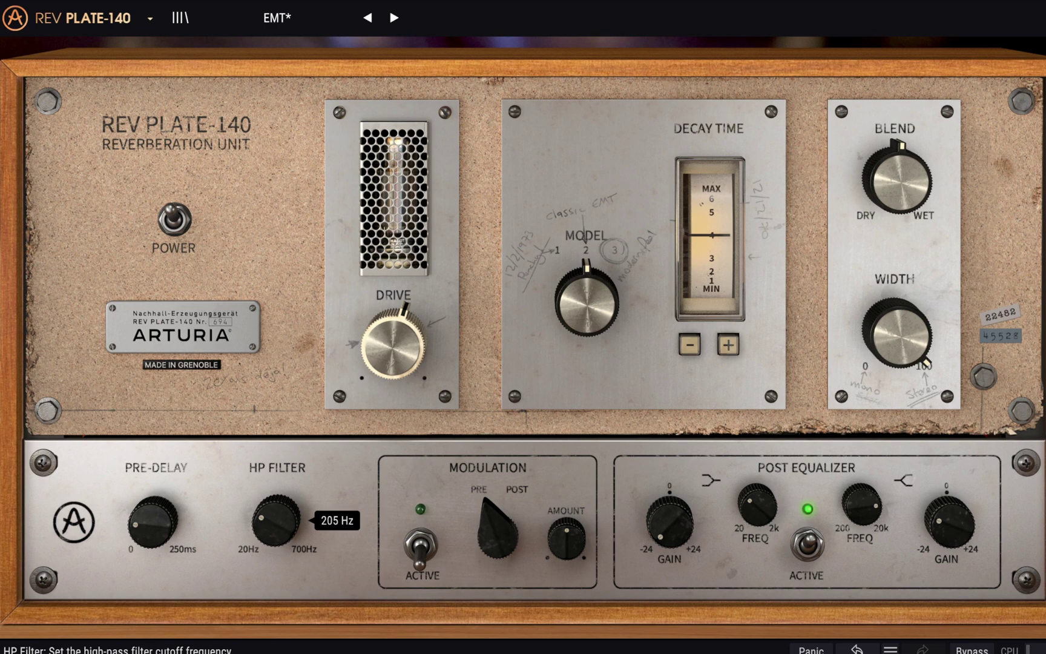
# Step: Turn on modulation in Post at maximum amount and make the mix drier
pyautogui.click(420, 545)
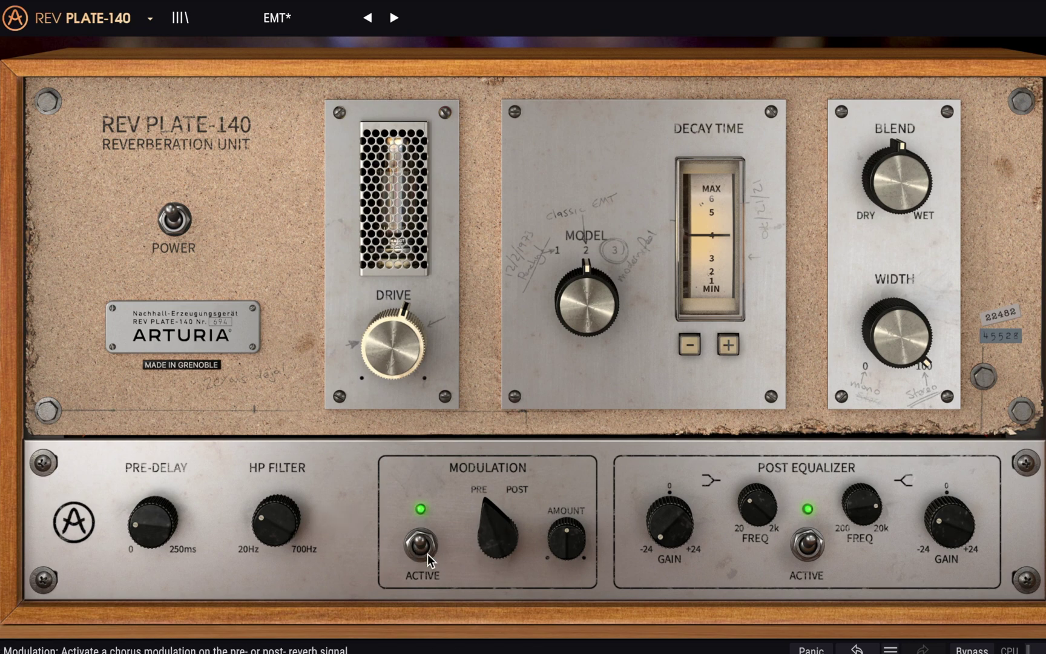
pyautogui.click(510, 505)
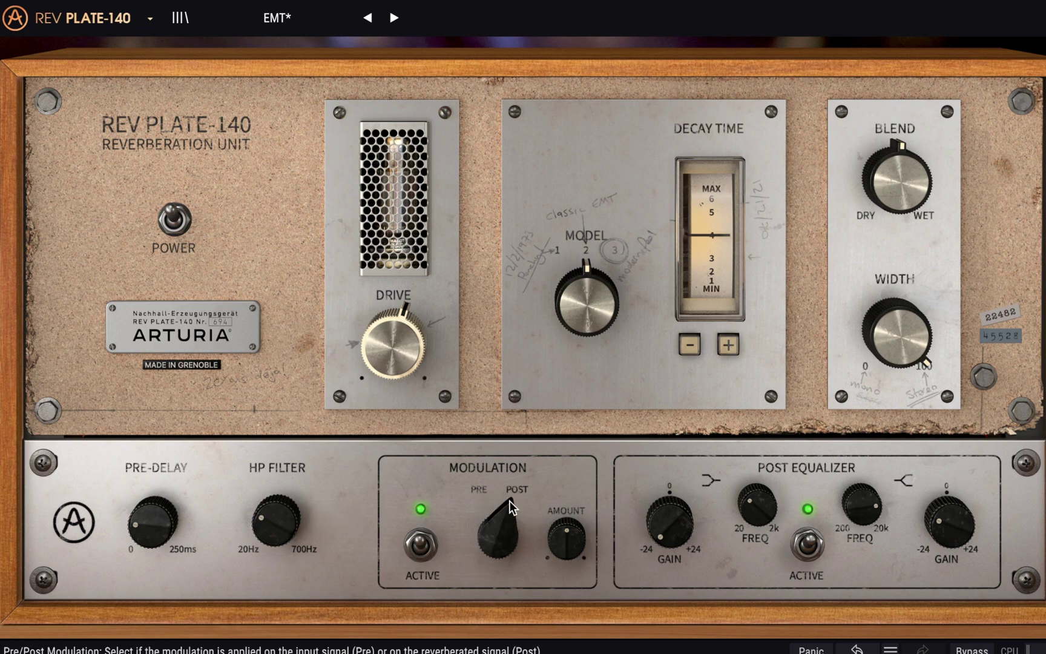
pyautogui.moveTo(573, 548)
pyautogui.mouseDown()
pyautogui.moveTo(574, 530)
pyautogui.moveTo(573, 553)
pyautogui.mouseUp()
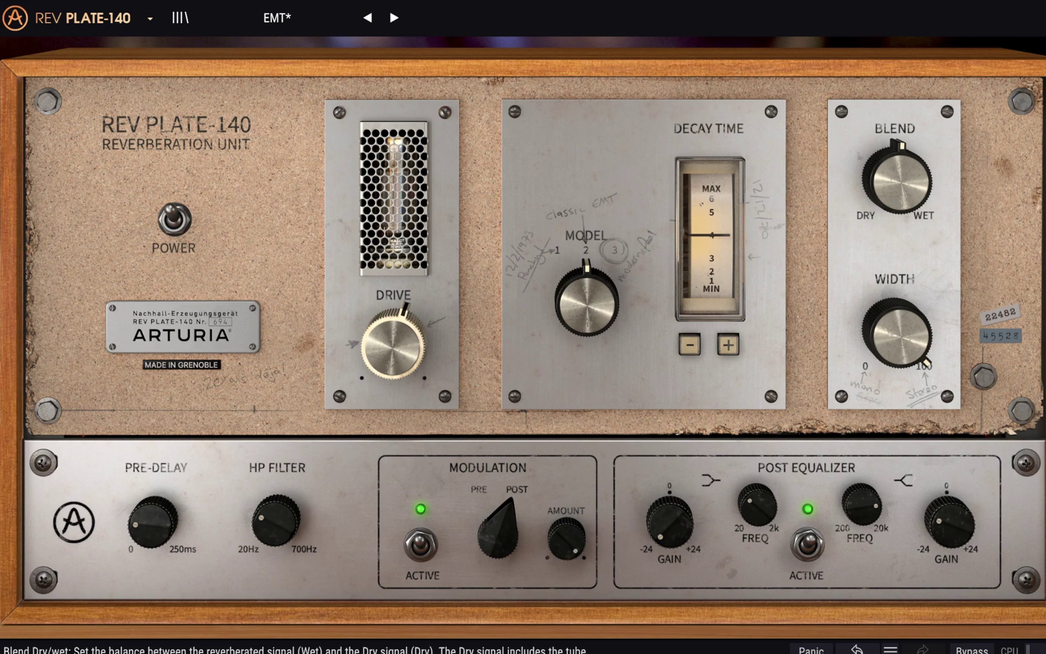
pyautogui.moveTo(898, 181); pyautogui.dragTo(898, 213)
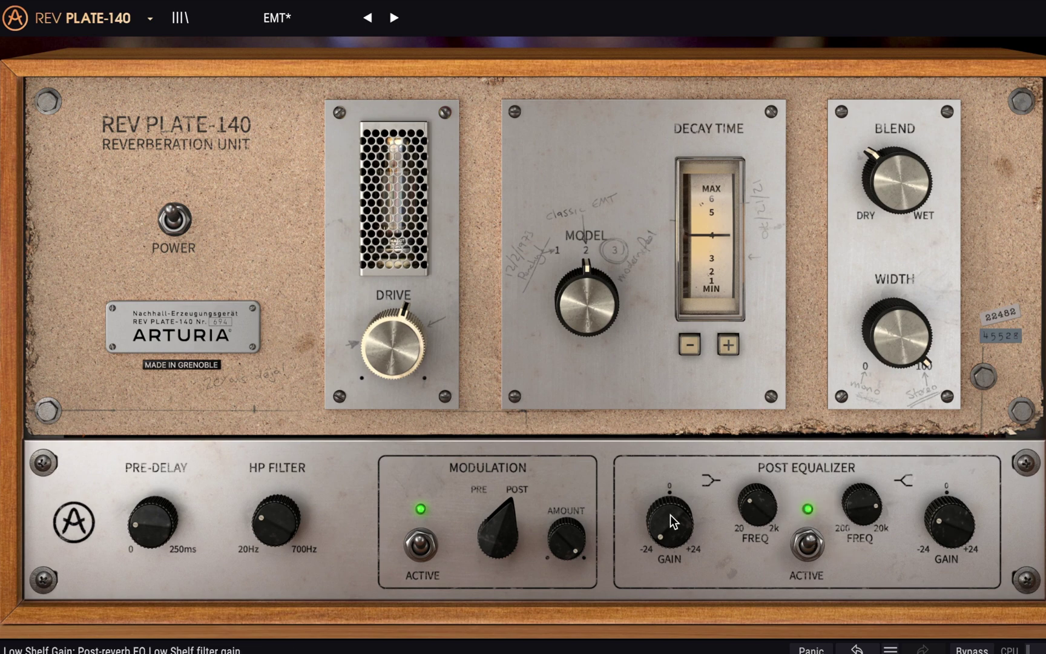
# Step: Boost the low-shelf EQ to about 6 dB and raise its cutoff frequency
pyautogui.moveTo(668, 516); pyautogui.dragTo(669, 477)
pyautogui.moveTo(756, 504); pyautogui.dragTo(757, 463)
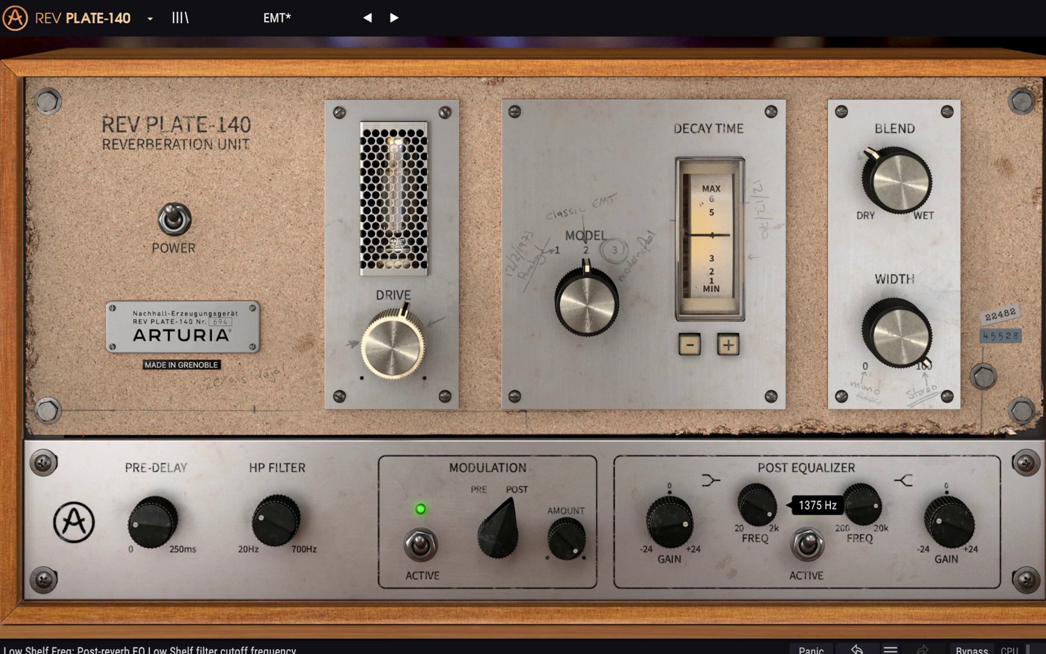
pyautogui.moveTo(669, 520); pyautogui.dragTo(669, 509)
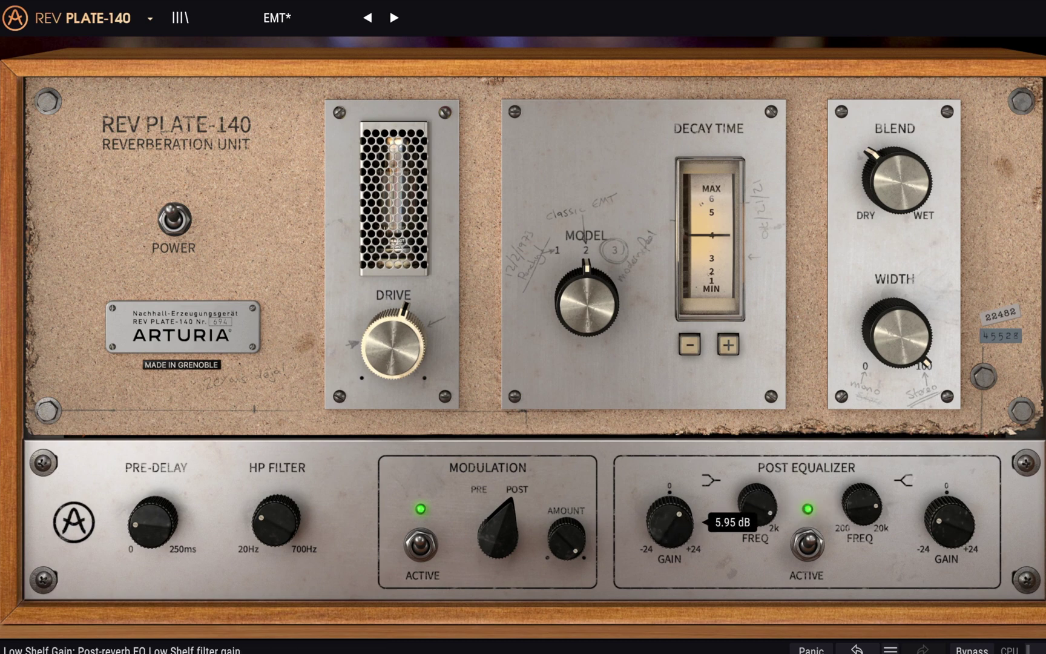
pyautogui.moveTo(759, 503); pyautogui.dragTo(759, 500)
# Step: Boost the high-shelf EQ to 4.50 dB and lower its cutoff frequency
pyautogui.moveTo(949, 522); pyautogui.dragTo(949, 507)
pyautogui.moveTo(861, 506); pyautogui.dragTo(861, 514)
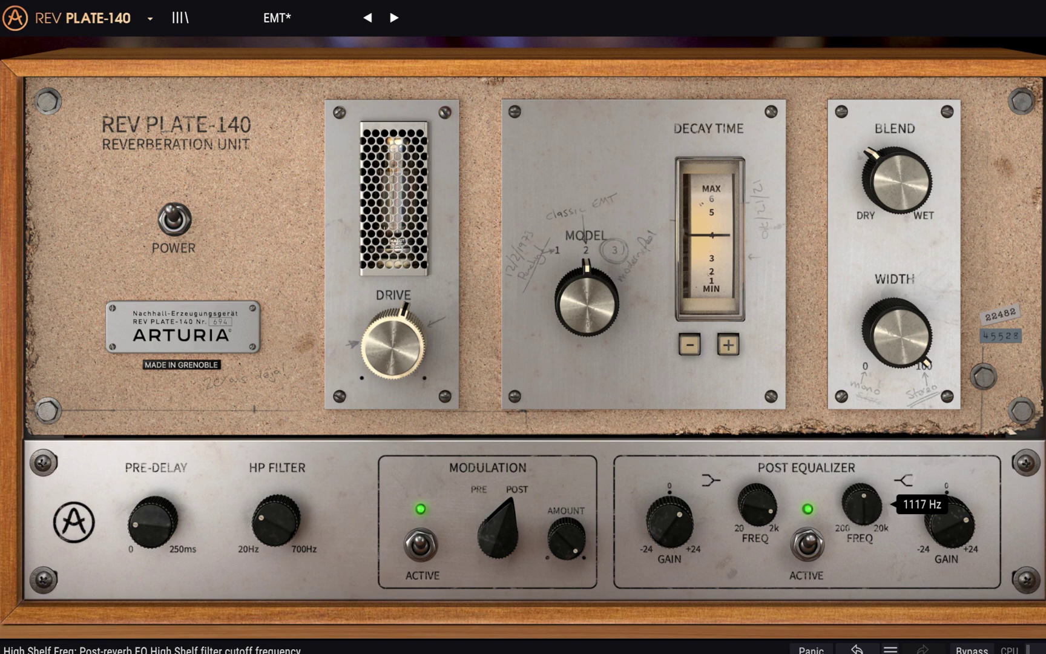
pyautogui.moveTo(861, 514); pyautogui.dragTo(861, 518)
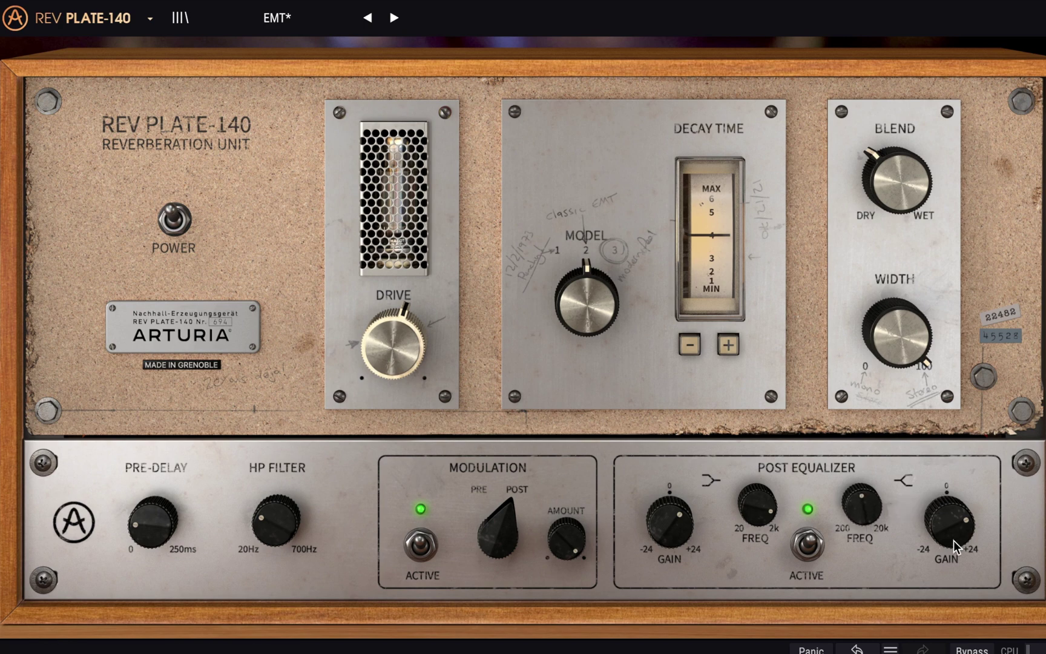
pyautogui.moveTo(953, 540); pyautogui.dragTo(954, 531)
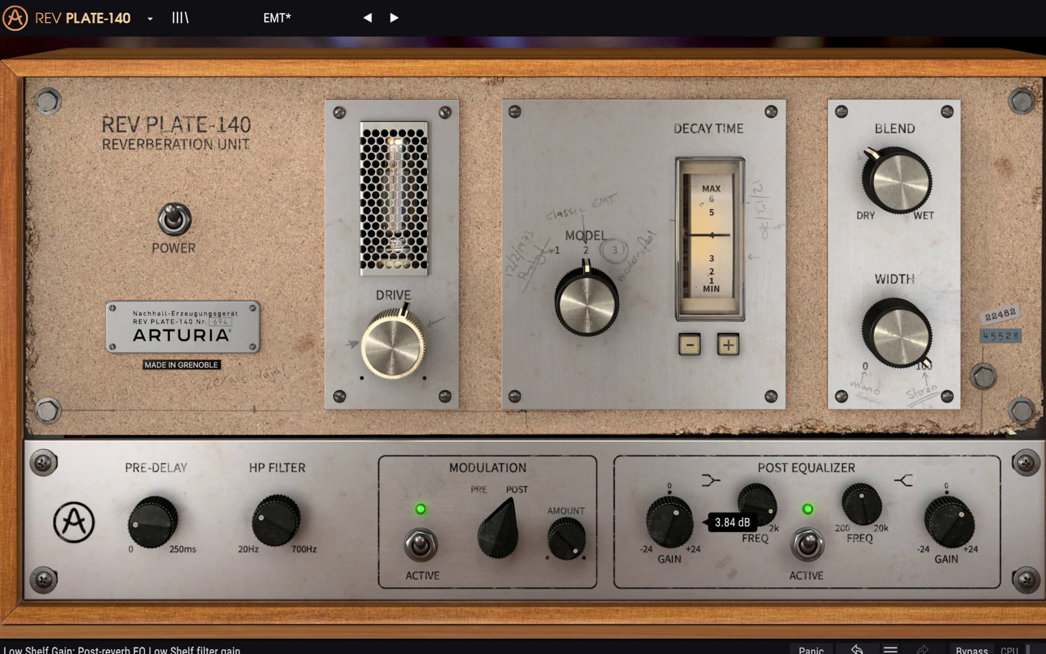
pyautogui.moveTo(862, 512)
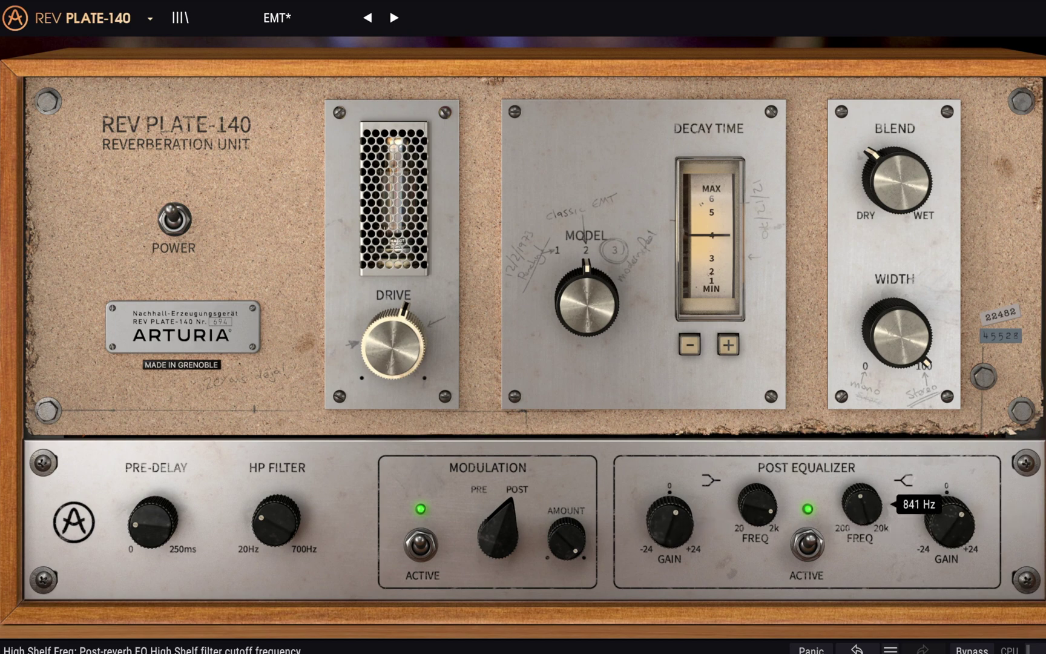
# Step: Narrow the stereo width slightly and lower the blend to 0.118
pyautogui.moveTo(895, 331); pyautogui.dragTo(894, 360)
pyautogui.moveTo(885, 178)
pyautogui.mouseDown()
pyautogui.moveTo(885, 206)
pyautogui.moveTo(883, 179)
pyautogui.mouseUp()
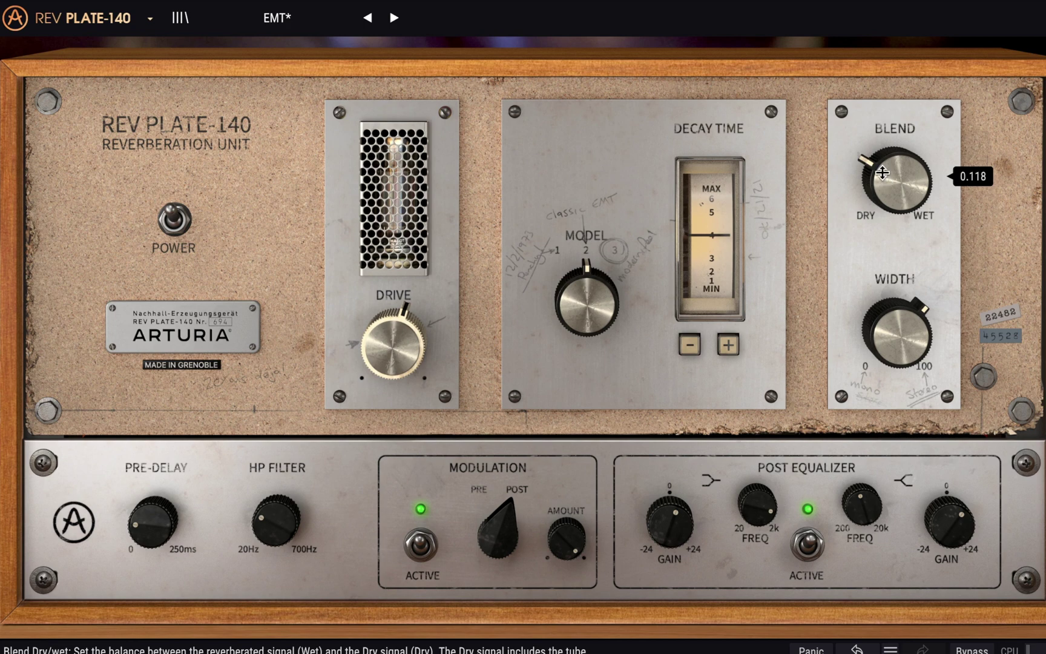
pyautogui.moveTo(878, 172); pyautogui.dragTo(871, 169)
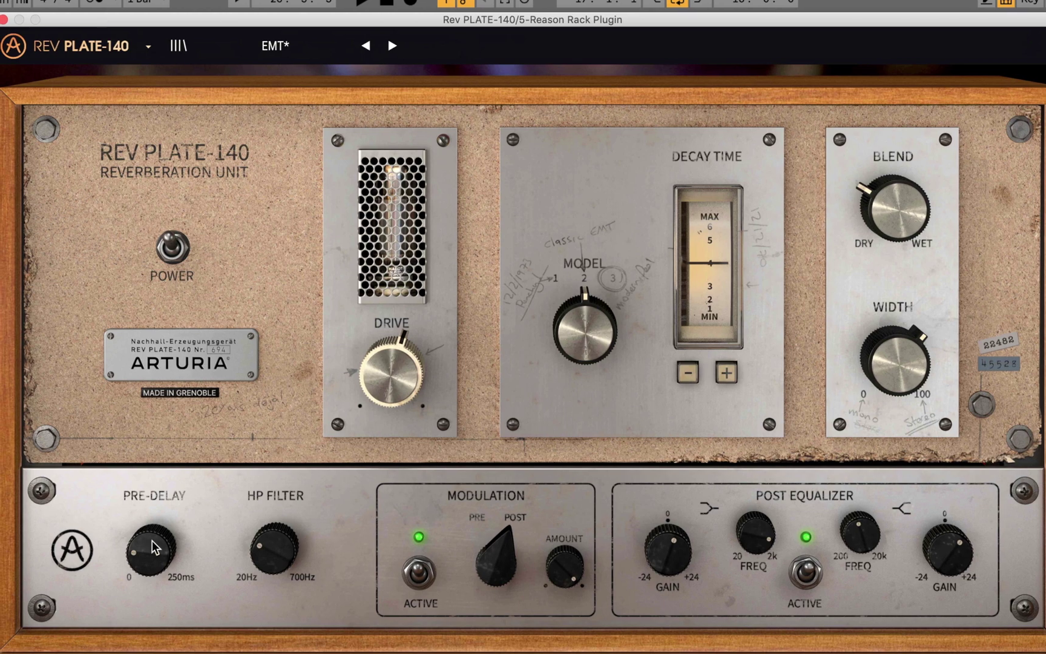
pyautogui.moveTo(149, 540)
# Step: Load the Max for Live LFO.mxd MIDI effect found by searching 'lfo' onto the track
pyautogui.moveTo(66, 24); pyautogui.dragTo(535, 18)
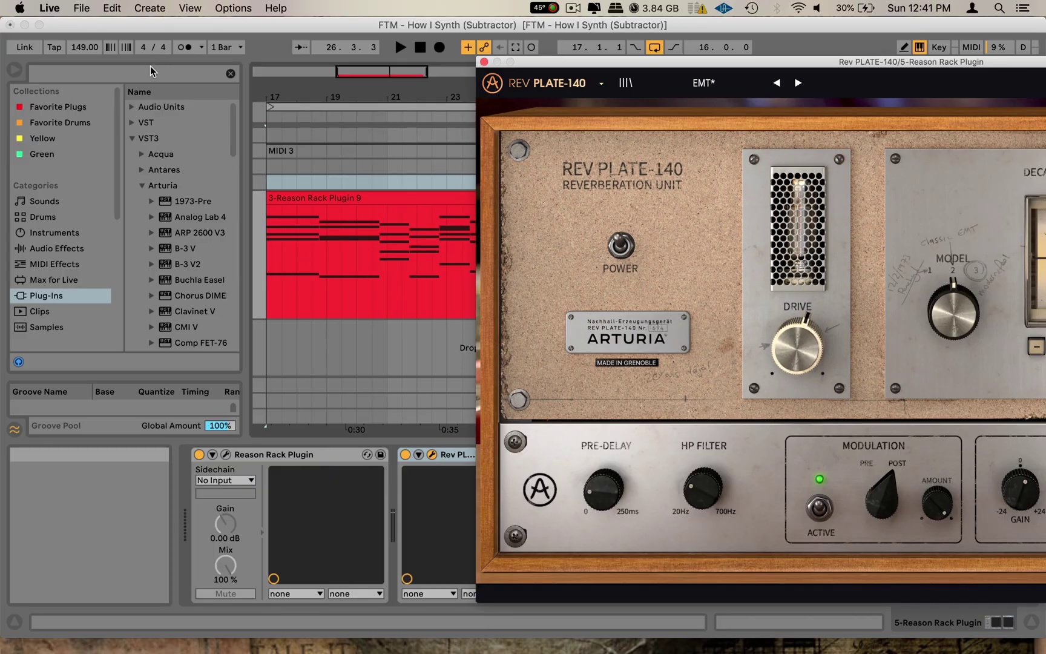
pyautogui.click(54, 279)
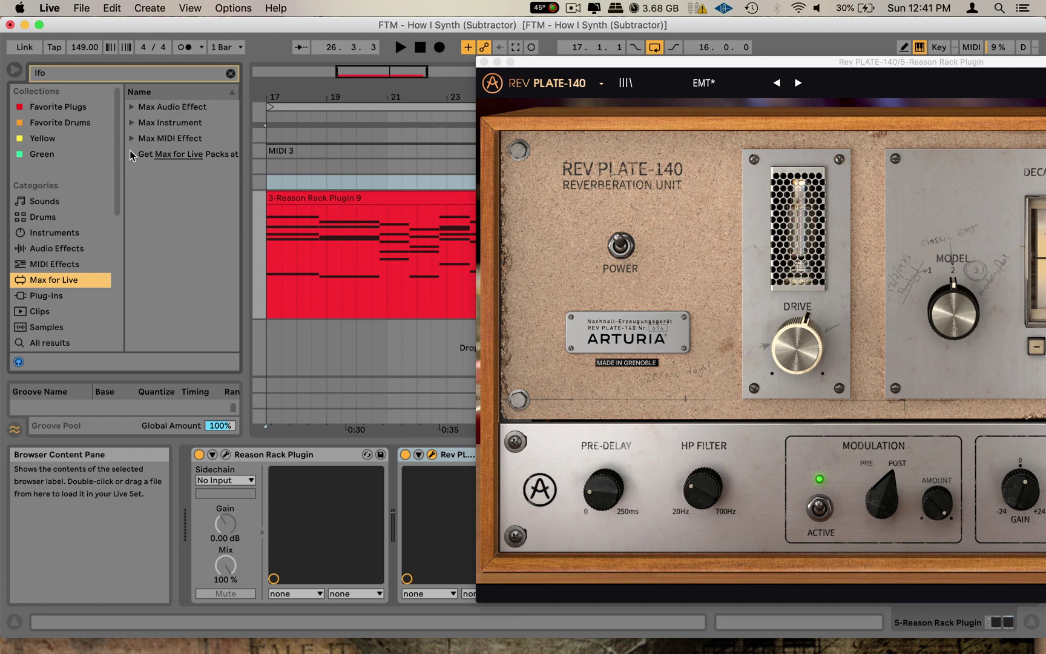
pyautogui.click(137, 137)
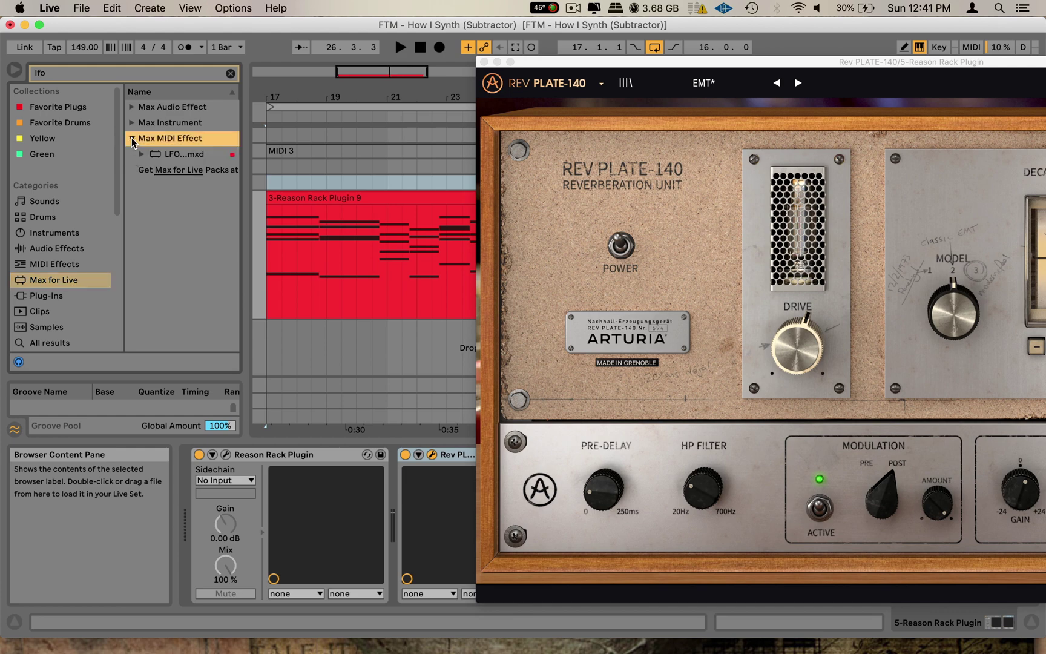
pyautogui.doubleClick(176, 157)
# Step: Expand the Rev PLATE-140 device's parameter panel and close its plugin window
pyautogui.moveTo(564, 66); pyautogui.dragTo(830, 48)
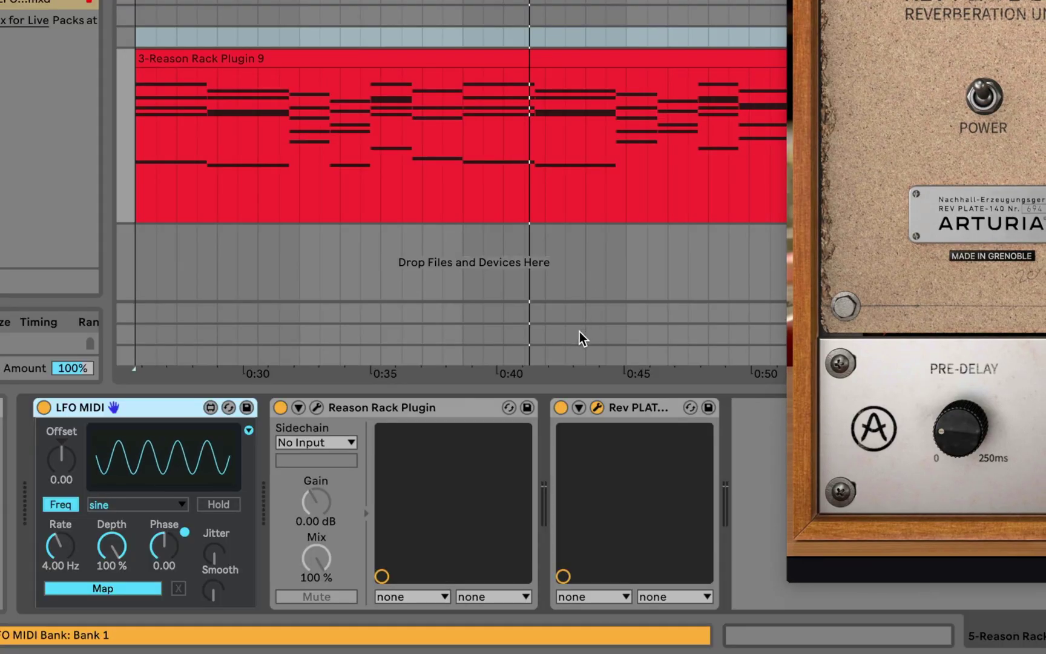
pyautogui.click(578, 407)
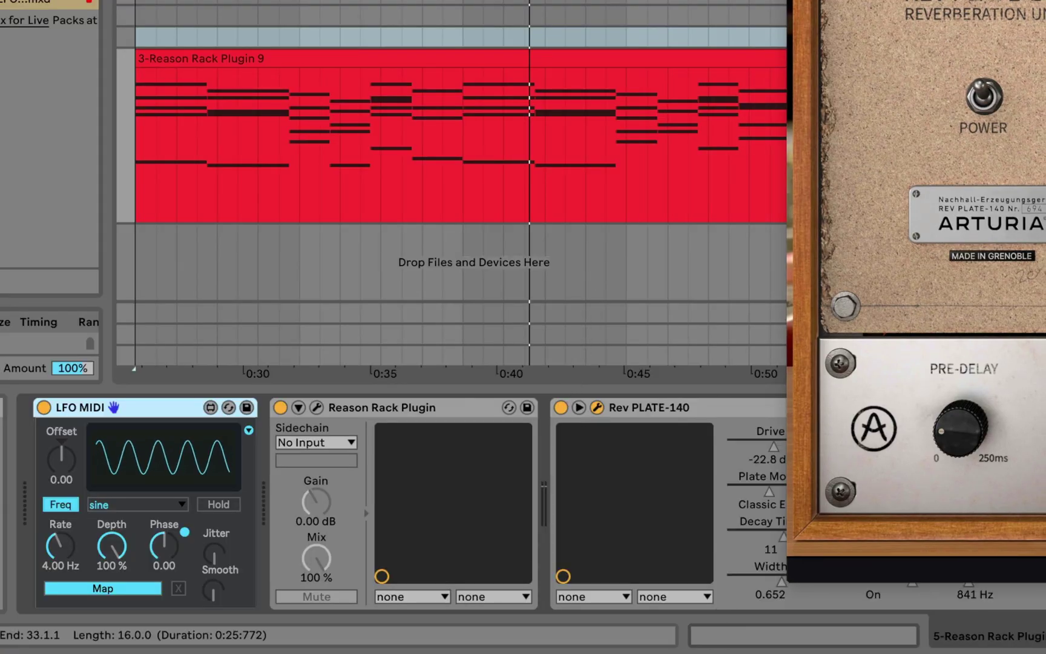
pyautogui.click(750, 446)
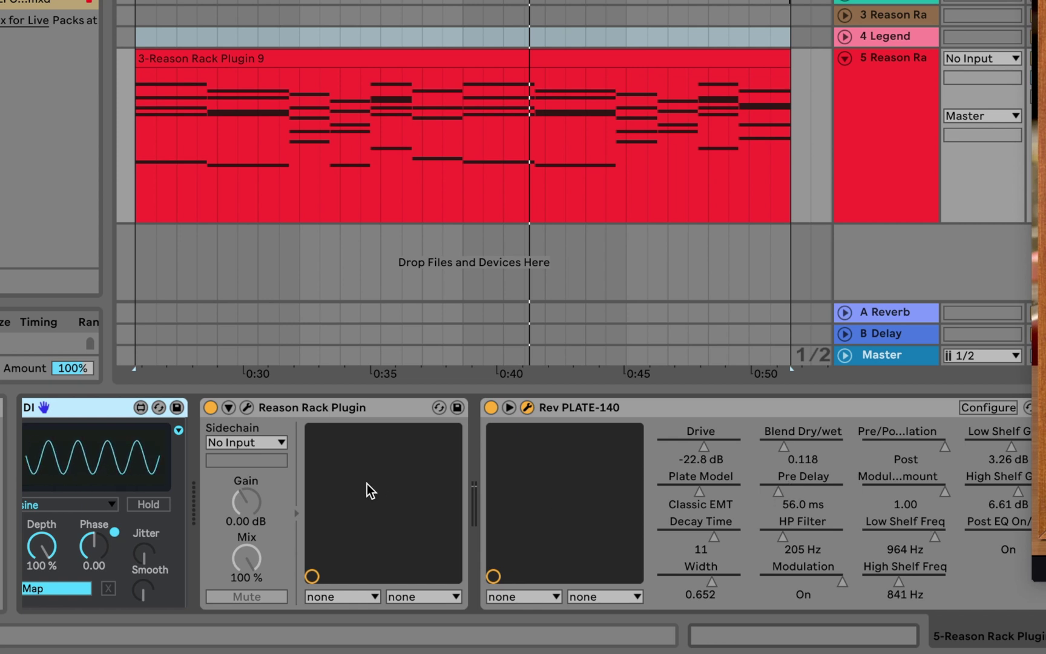
# Step: Map the LFO MIDI device to the Rev PLATE-140 Pre Delay parameter
pyautogui.hscroll(-3, 75, 590)
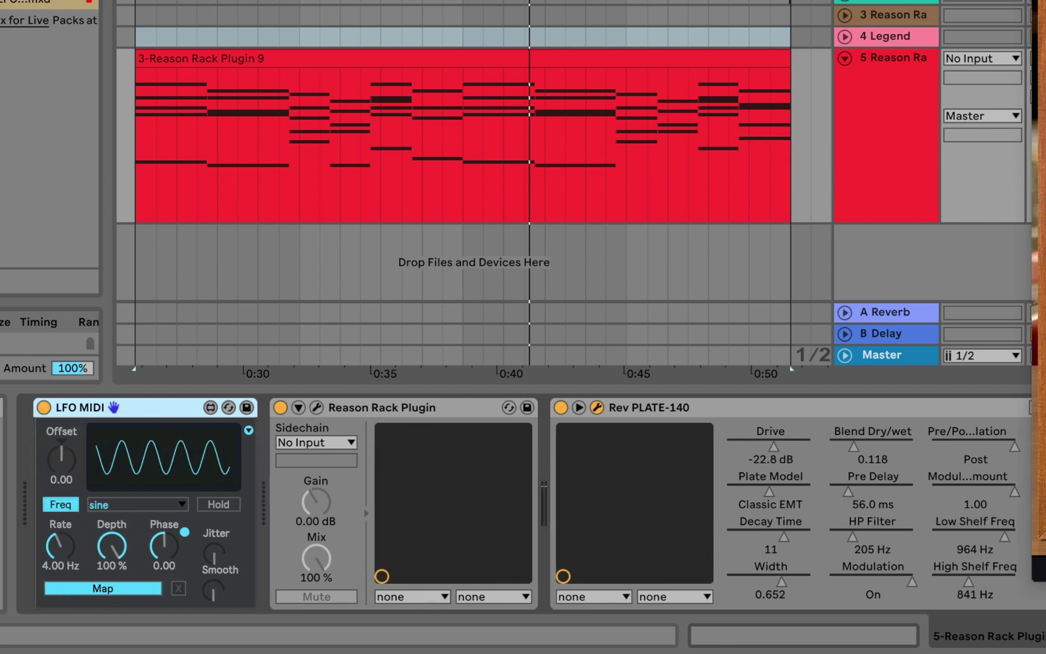
pyautogui.click(100, 587)
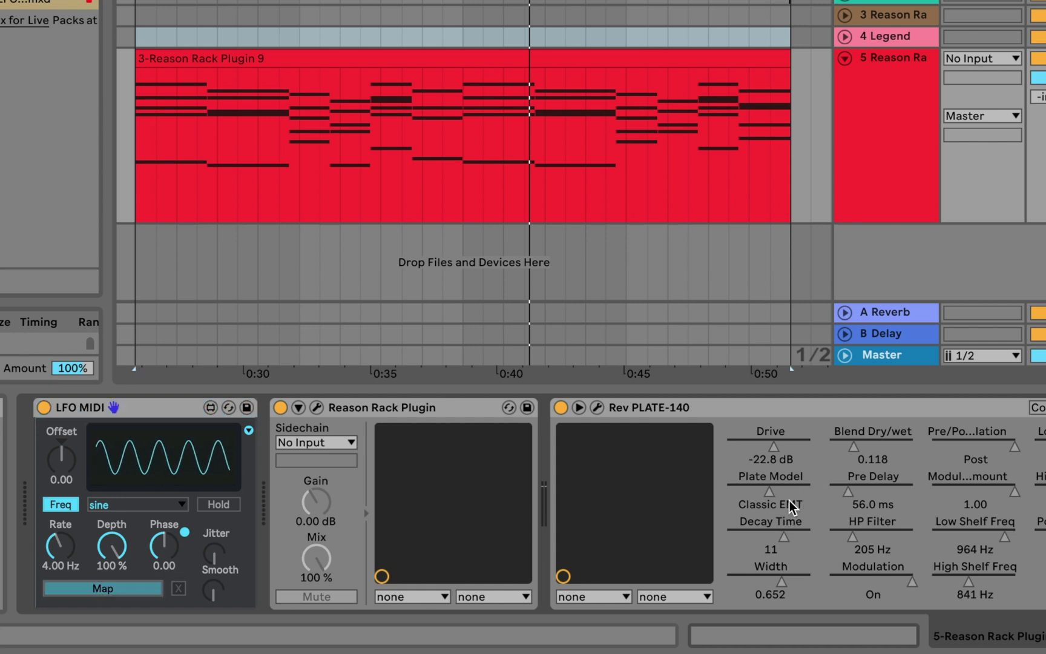
pyautogui.click(875, 500)
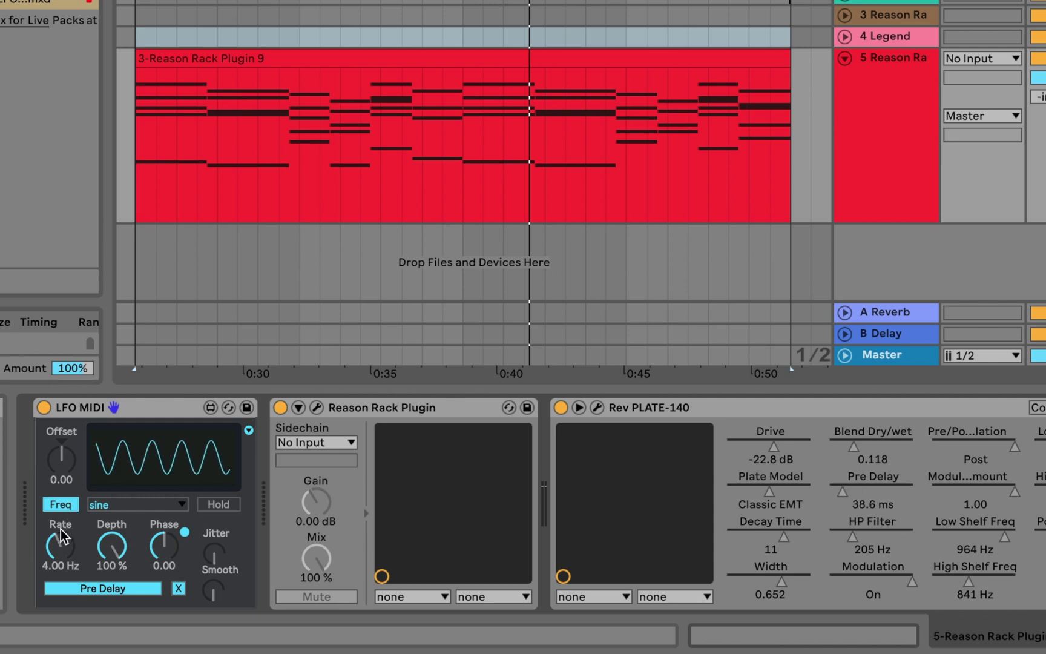
# Step: Tempo-sync the LFO at rate 1 with depth 0.10 % and offset -0.64, auditioning playback
pyautogui.click(62, 509)
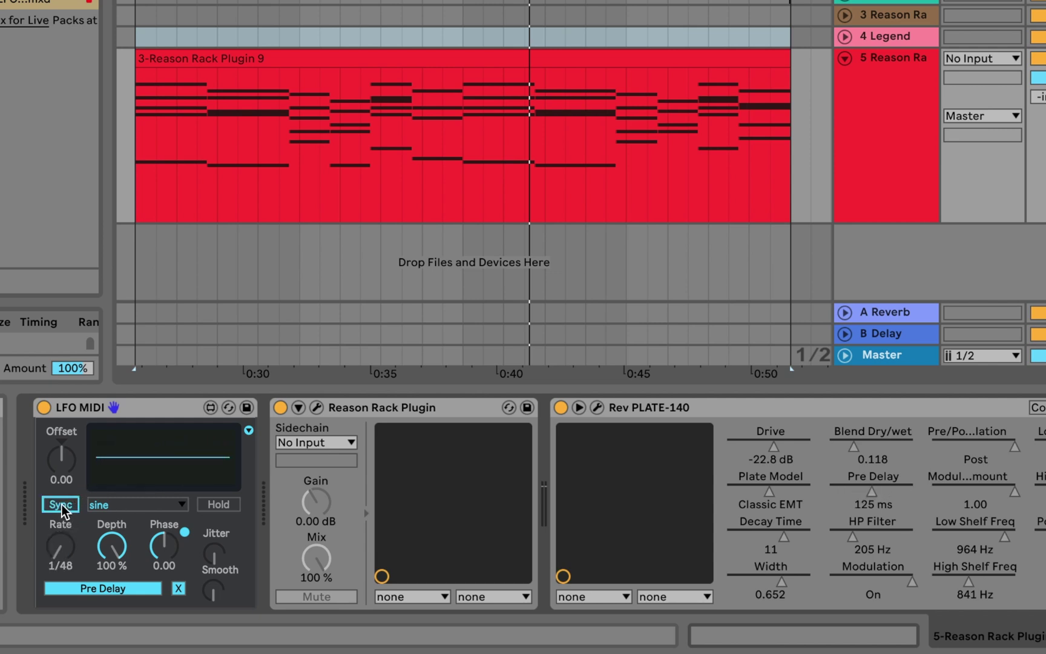
pyautogui.moveTo(66, 513); pyautogui.dragTo(66, 472)
pyautogui.moveTo(112, 546)
pyautogui.mouseDown()
pyautogui.moveTo(112, 578)
pyautogui.moveTo(112, 555)
pyautogui.mouseUp()
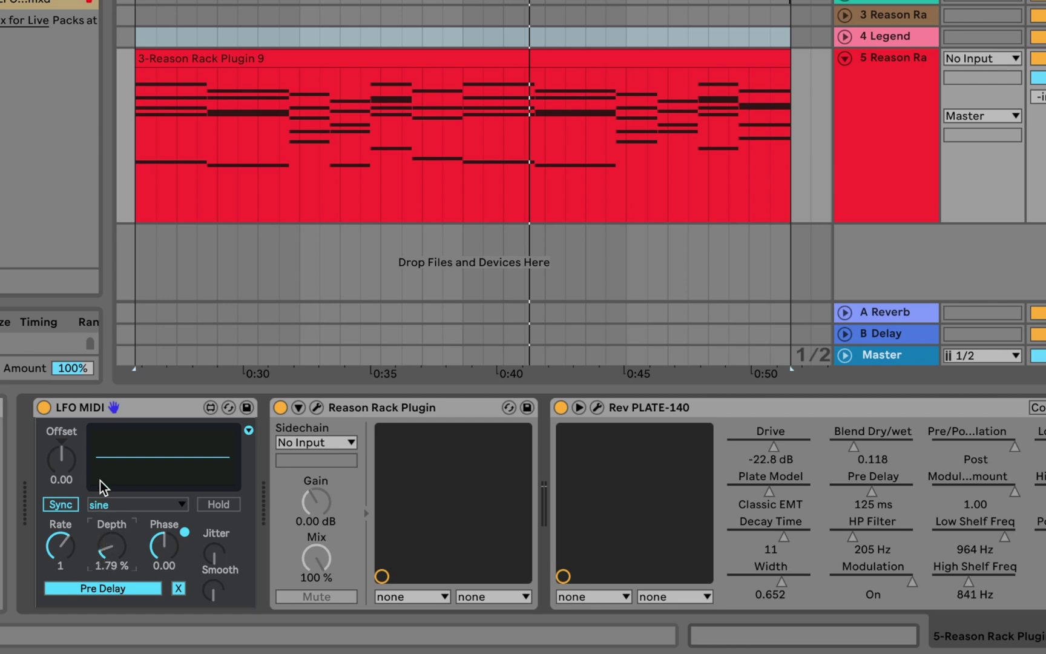
pyautogui.press('space')
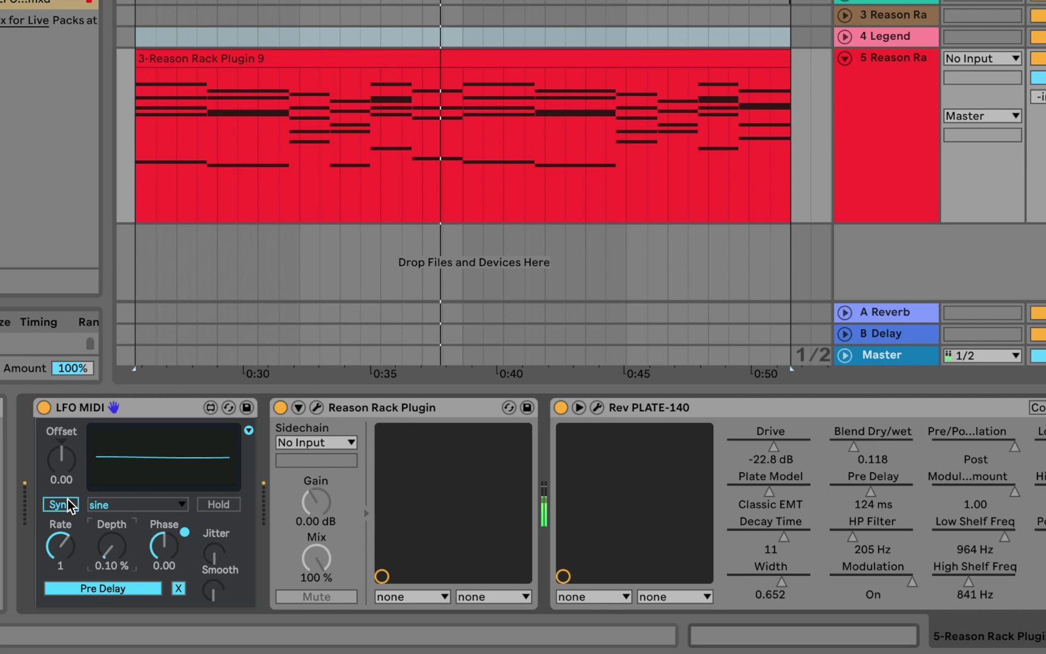
pyautogui.moveTo(62, 478)
pyautogui.mouseDown()
pyautogui.moveTo(62, 429)
pyautogui.moveTo(61, 533)
pyautogui.moveTo(67, 476)
pyautogui.mouseUp()
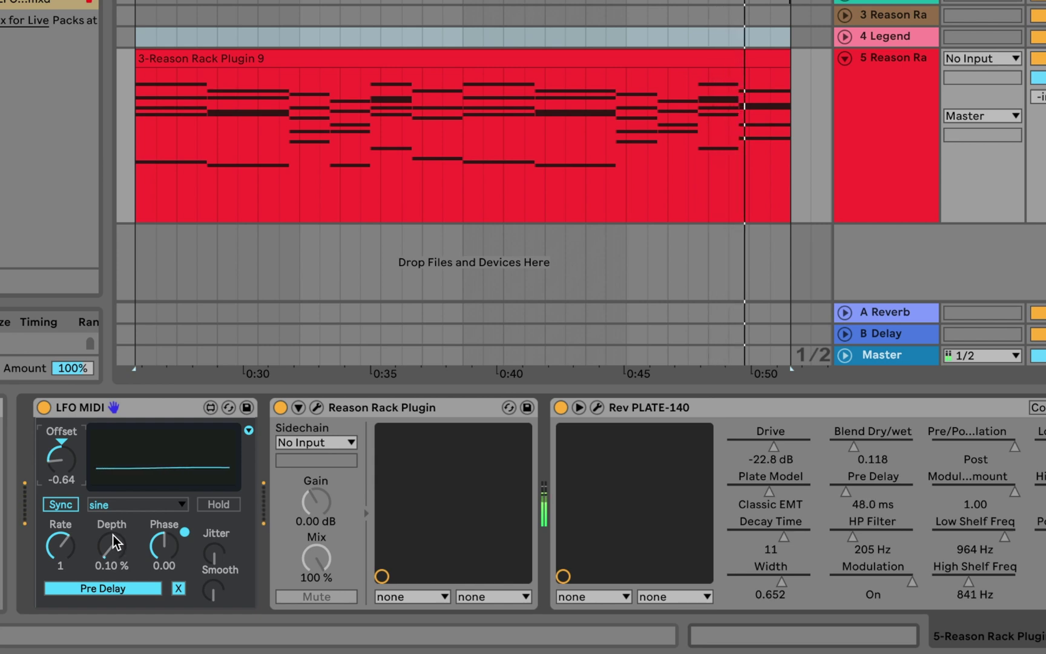
pyautogui.click(901, 93)
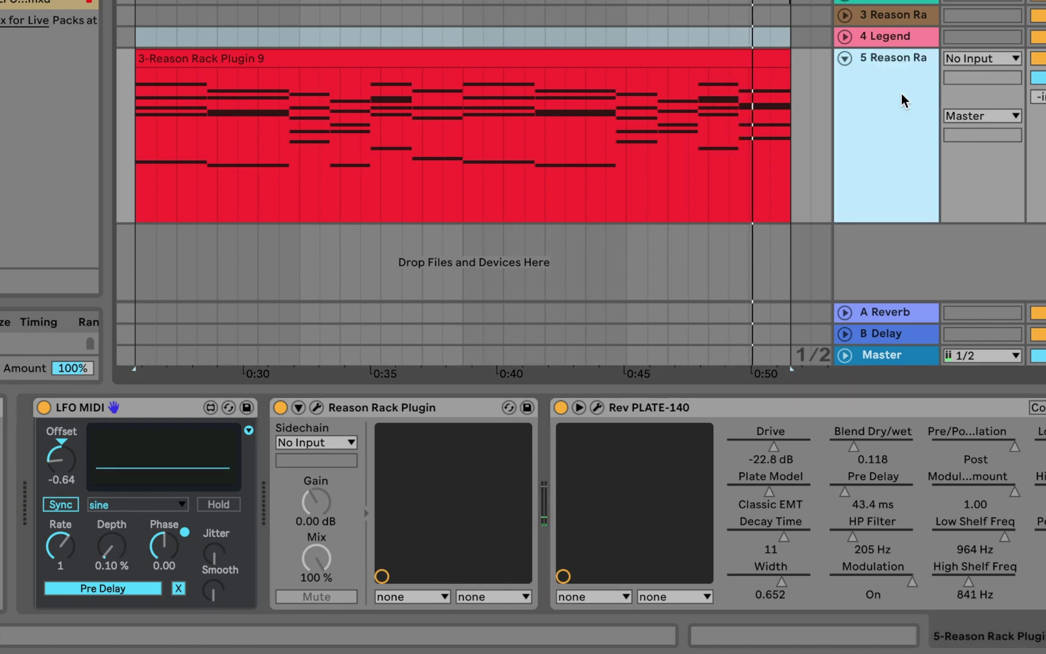
# Step: Reopen the Rev PLATE-140 panel and set the LFO to rate 2, offset -0.50, depth 0.40 %
pyautogui.click(580, 408)
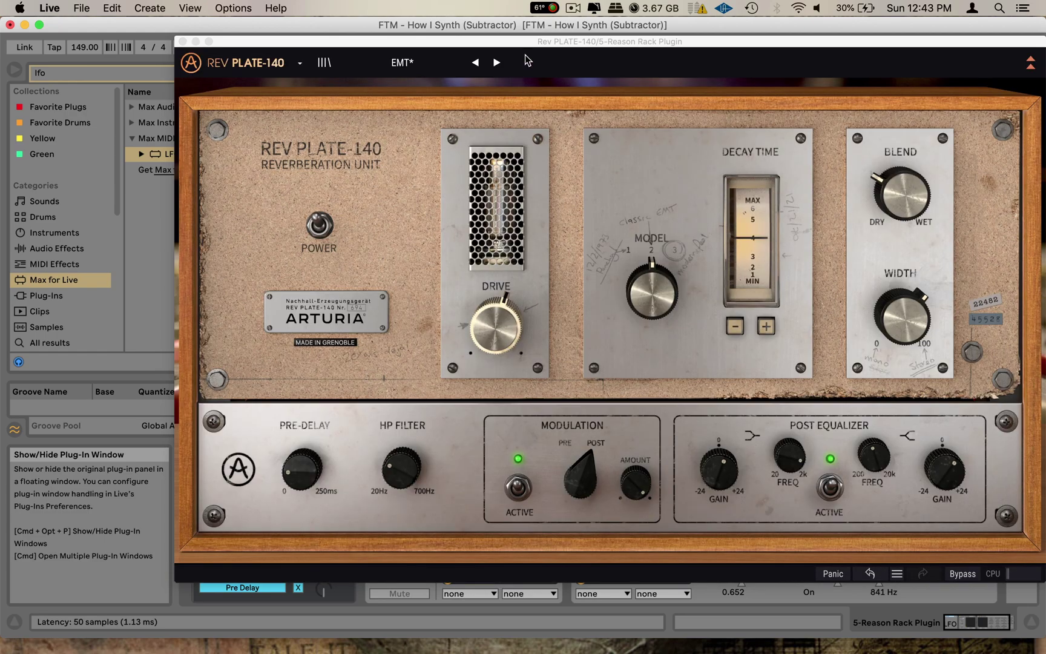
pyautogui.moveTo(566, 41); pyautogui.dragTo(800, 30)
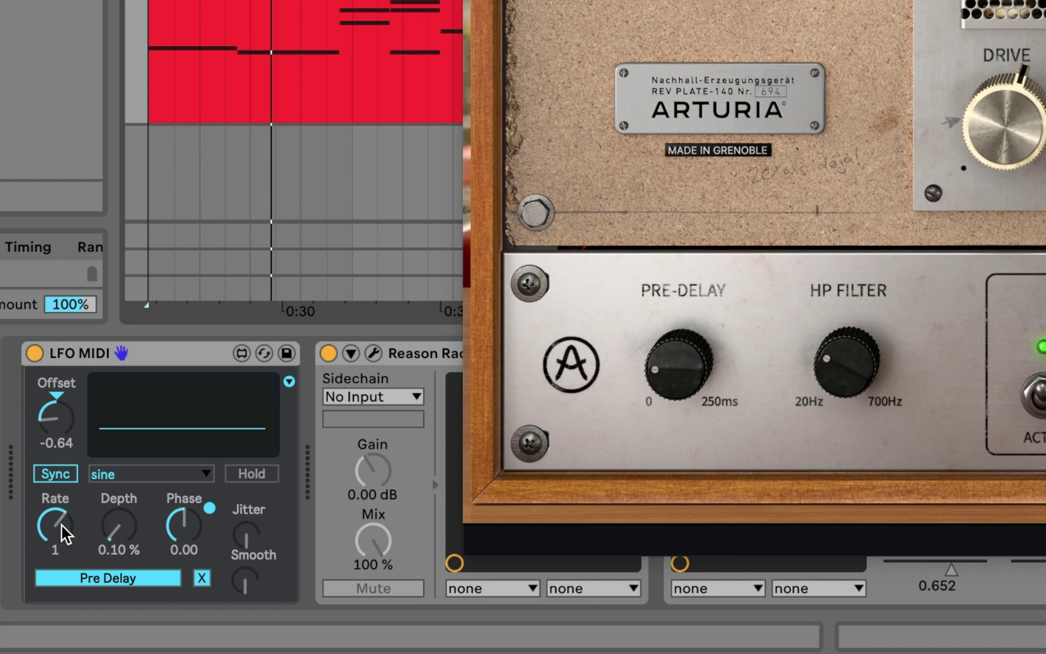
pyautogui.moveTo(61, 524); pyautogui.dragTo(61, 514)
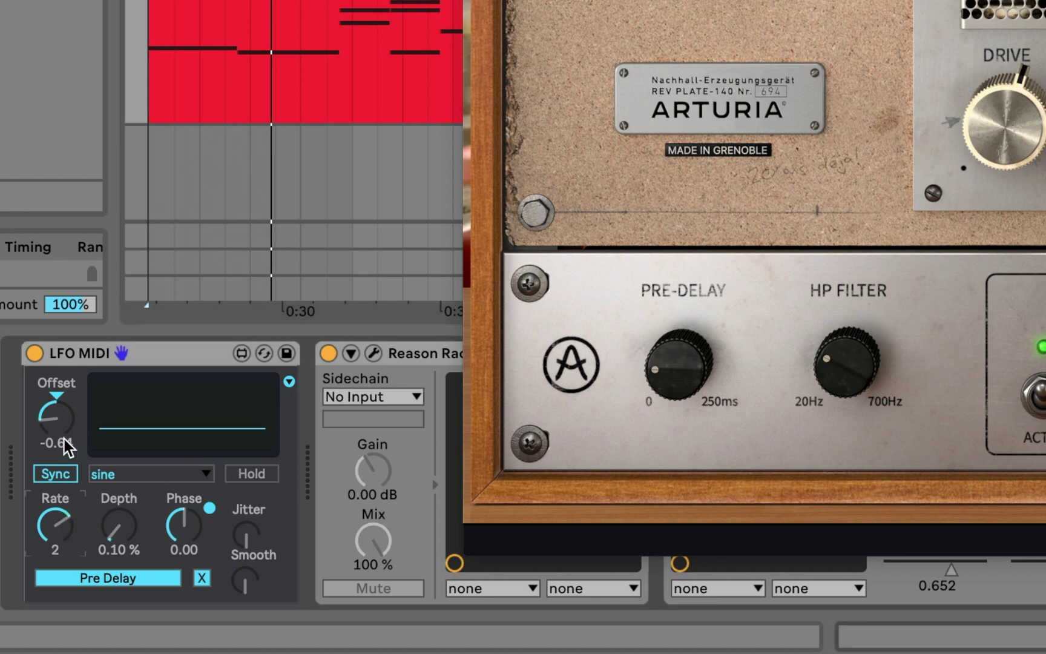
pyautogui.click(53, 420)
pyautogui.scroll(5, 54, 419)
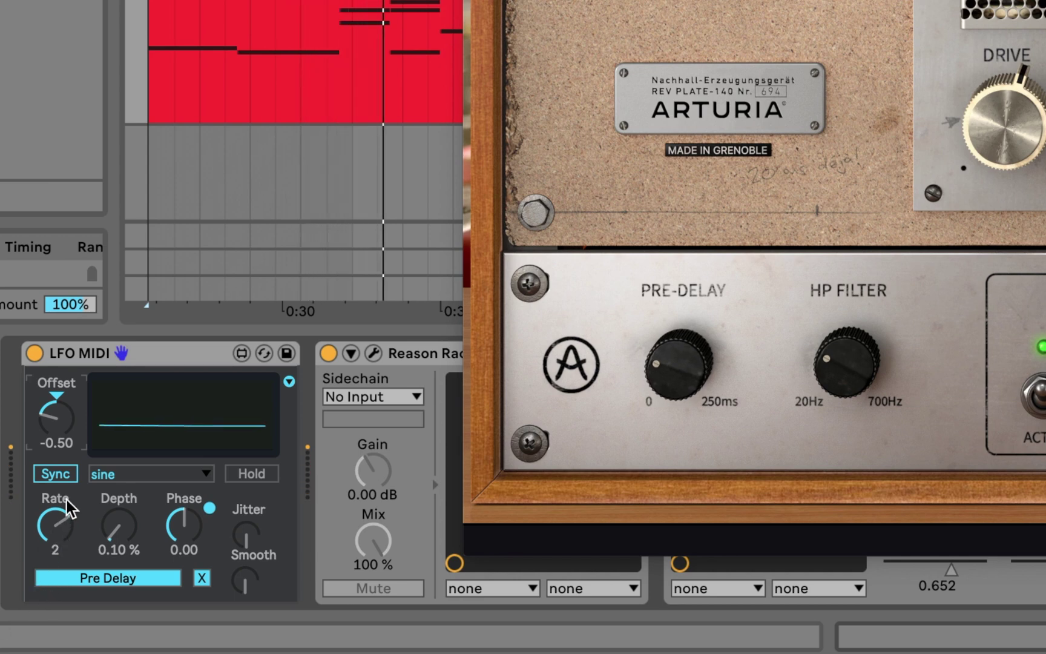
pyautogui.moveTo(117, 533); pyautogui.dragTo(117, 528)
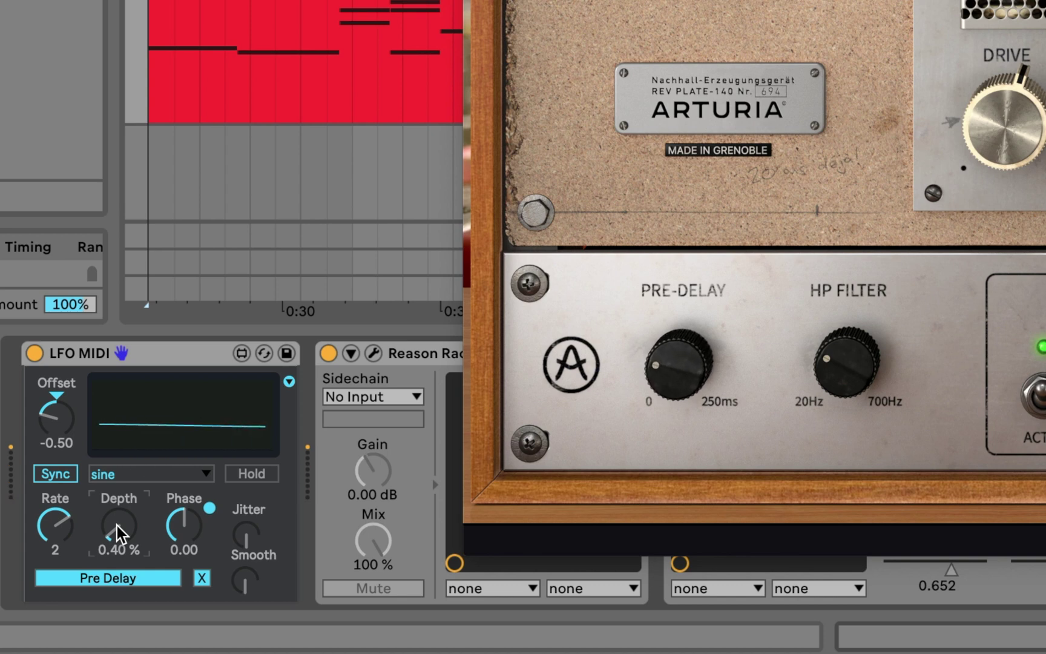
pyautogui.click(234, 107)
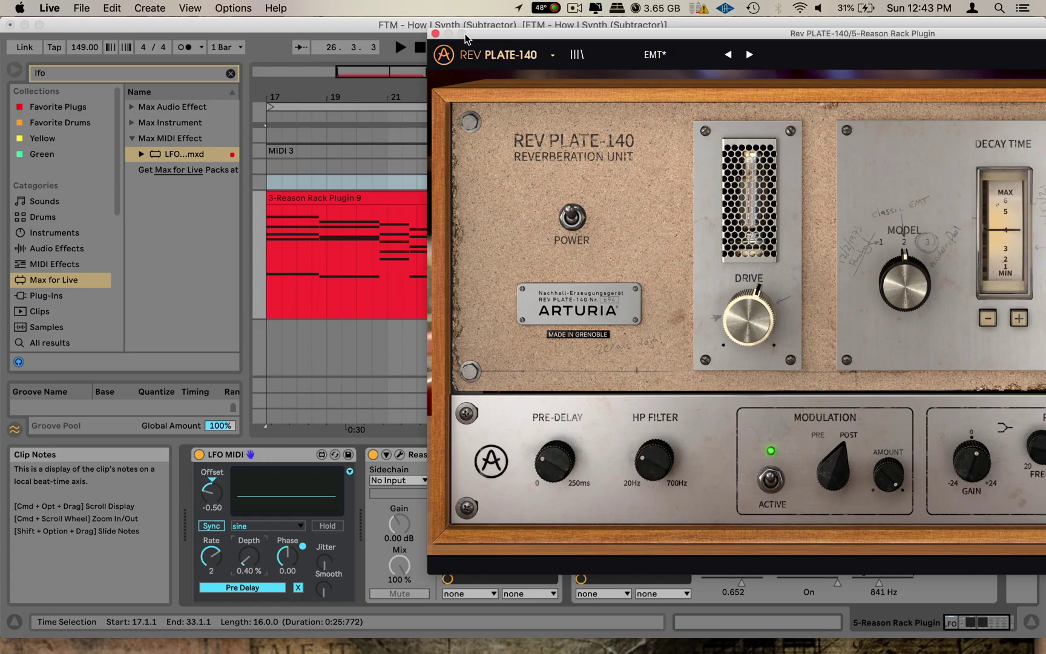
pyautogui.moveTo(524, 32); pyautogui.dragTo(142, 46)
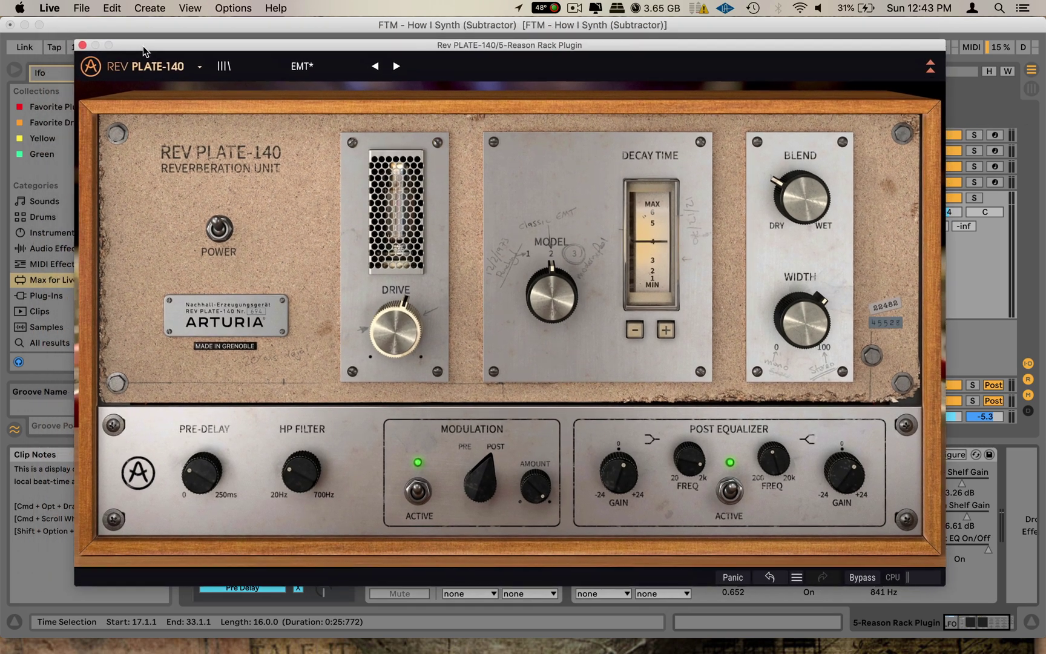
# Step: Close the Rev PLATE-140 panel and bring up the Reason rack showing Subtractor
pyautogui.click(82, 45)
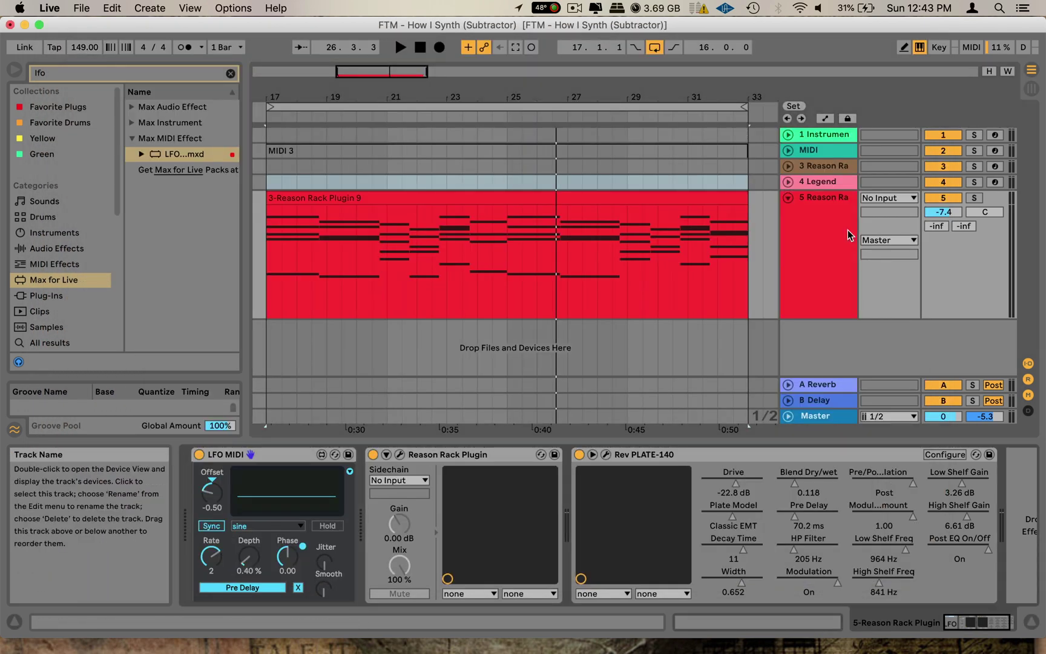
pyautogui.click(399, 455)
pyautogui.moveTo(582, 63); pyautogui.dragTo(585, 11)
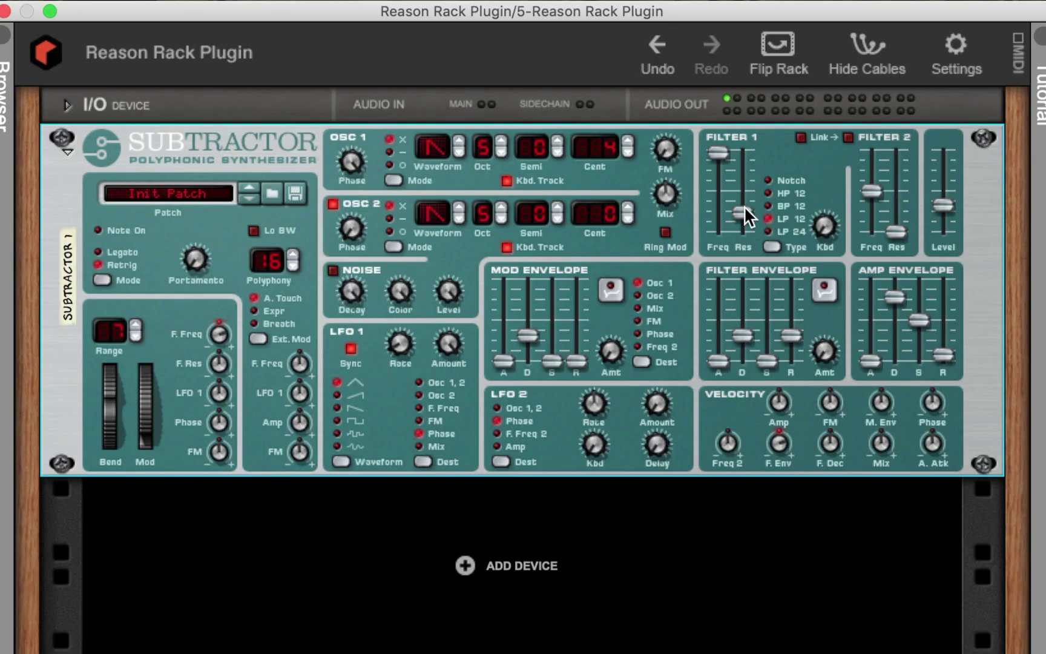
# Step: Set filter envelope decay 92 and release 72, Filter 1 resonance 70 with lower cutoff
pyautogui.moveTo(743, 212); pyautogui.dragTo(689, 163)
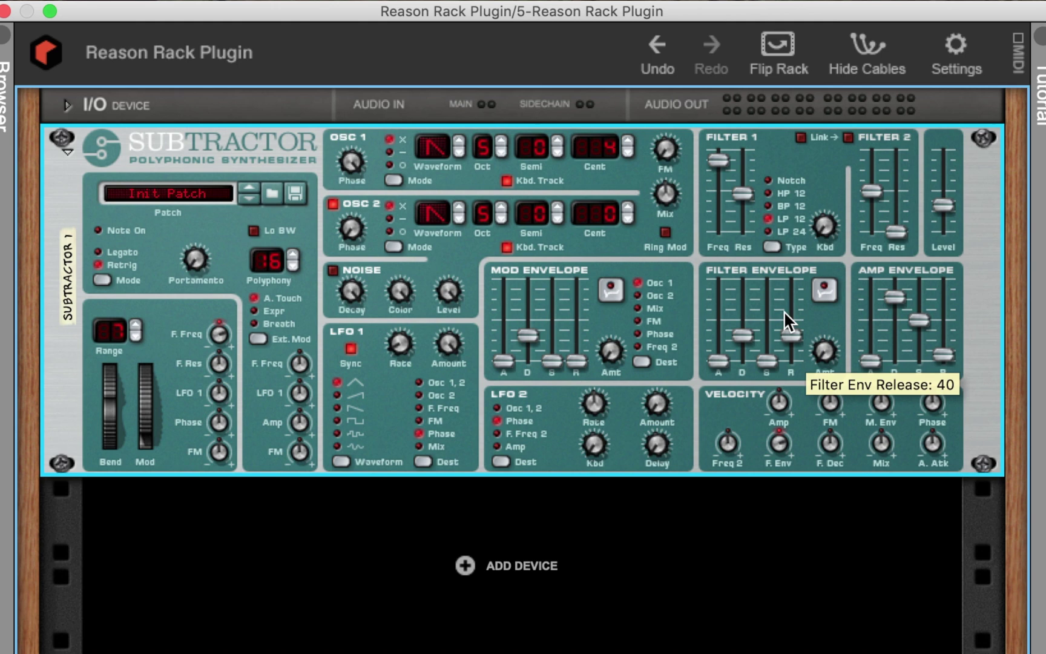
pyautogui.moveTo(741, 330); pyautogui.dragTo(736, 297)
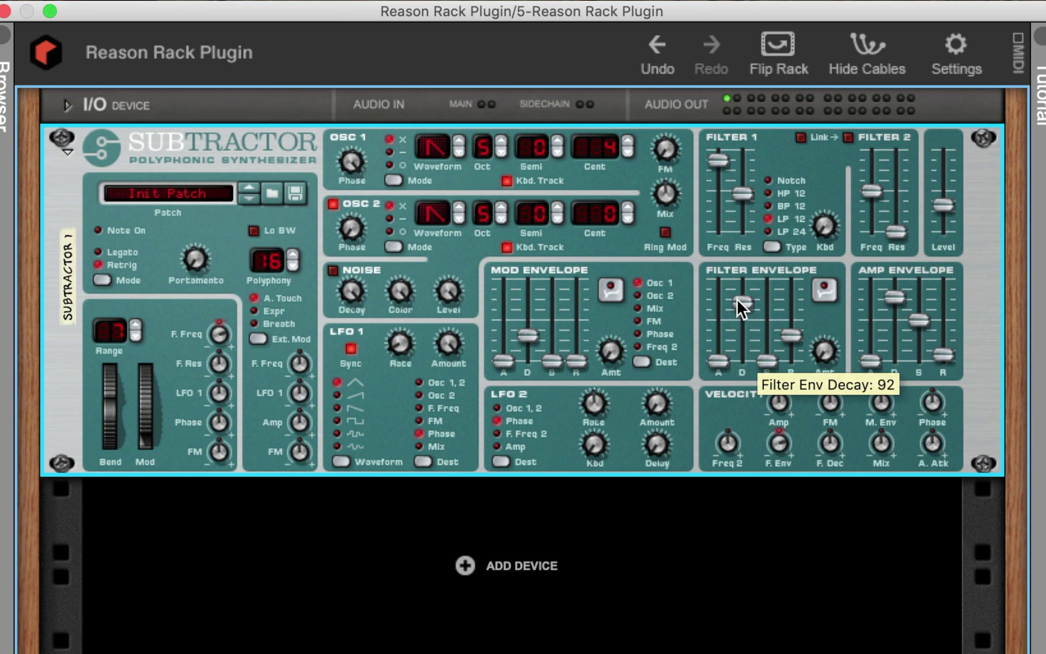
pyautogui.moveTo(793, 336)
pyautogui.mouseDown()
pyautogui.moveTo(790, 311)
pyautogui.moveTo(789, 319)
pyautogui.mouseUp()
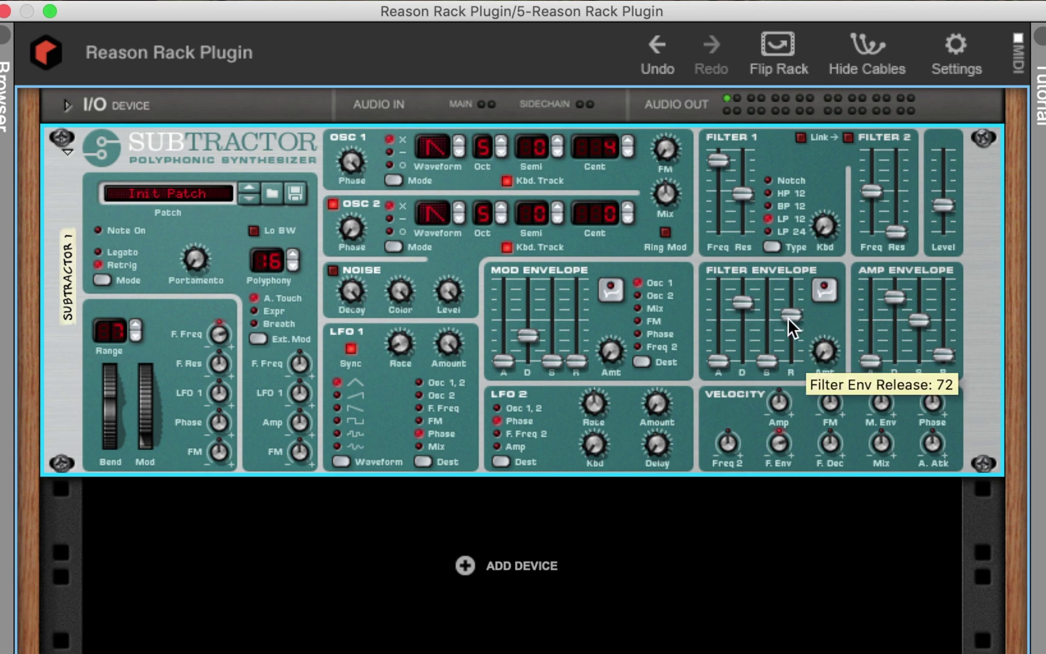
pyautogui.moveTo(722, 161); pyautogui.dragTo(716, 206)
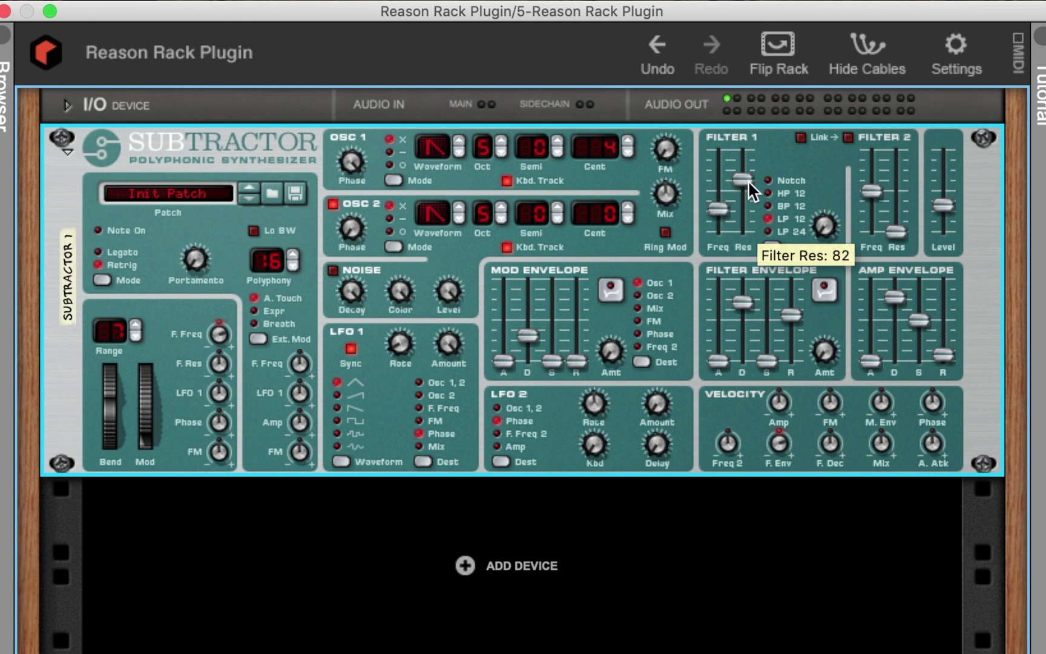
pyautogui.moveTo(747, 180); pyautogui.dragTo(745, 187)
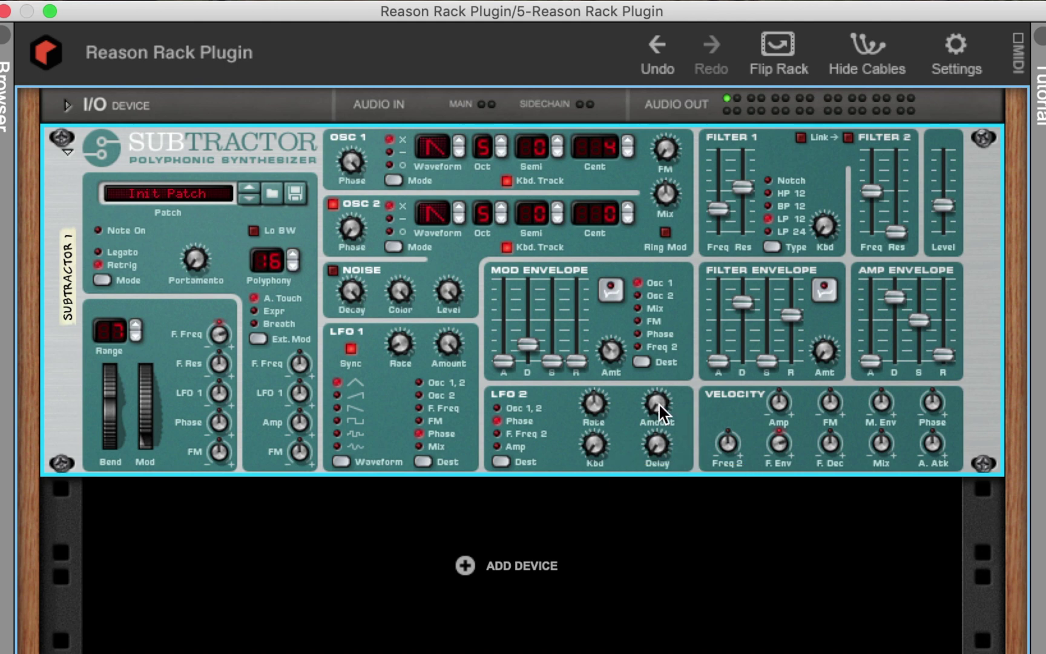
# Step: Route Subtractor's LFO 2 to Osc 1,2 and set its amount to about 14
pyautogui.moveTo(659, 401); pyautogui.dragTo(659, 276)
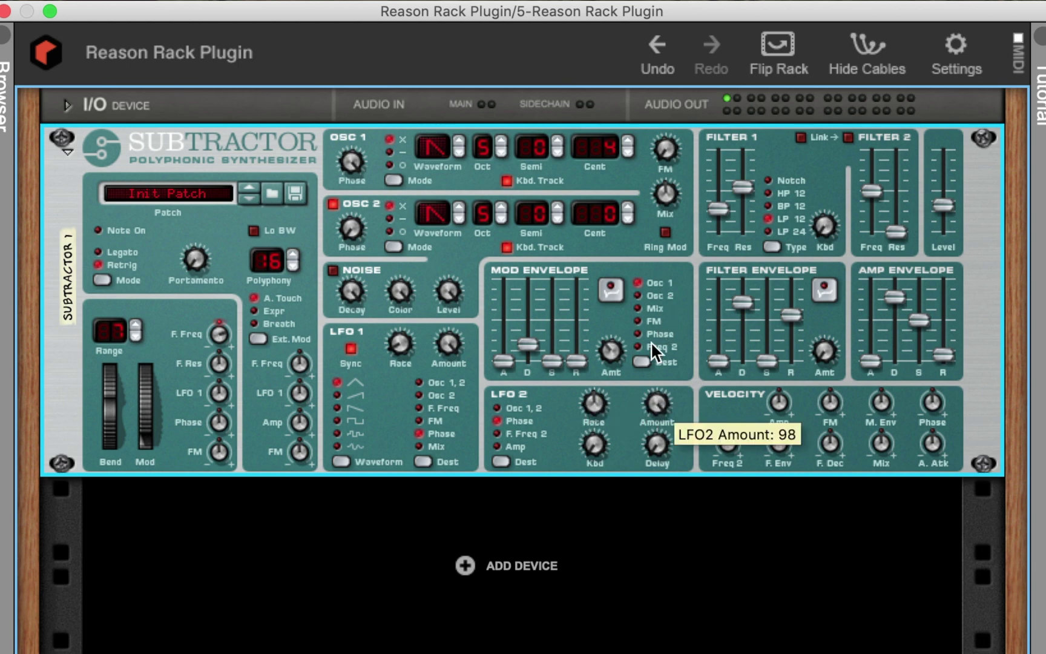
pyautogui.click(495, 405)
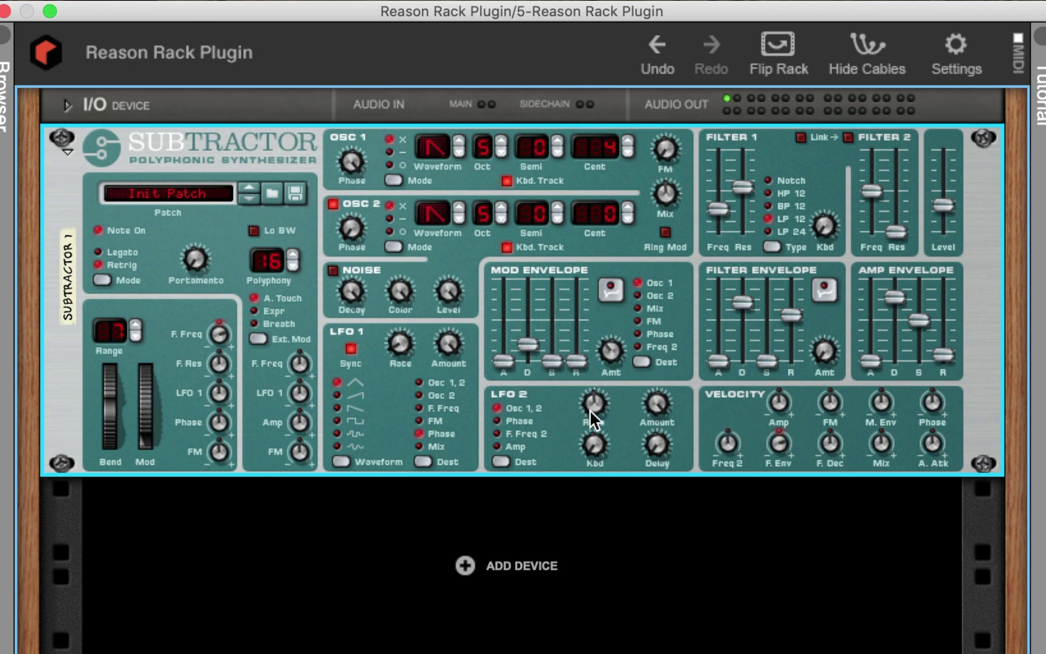
pyautogui.moveTo(594, 409); pyautogui.dragTo(596, 386)
pyautogui.moveTo(652, 403); pyautogui.dragTo(595, 512)
pyautogui.moveTo(655, 417)
pyautogui.moveTo(654, 415); pyautogui.dragTo(632, 430)
pyautogui.moveTo(655, 413); pyautogui.dragTo(655, 408)
# Step: Set the LFO 2 rate to about 5 and switch Filter 2 on
pyautogui.moveTo(589, 412)
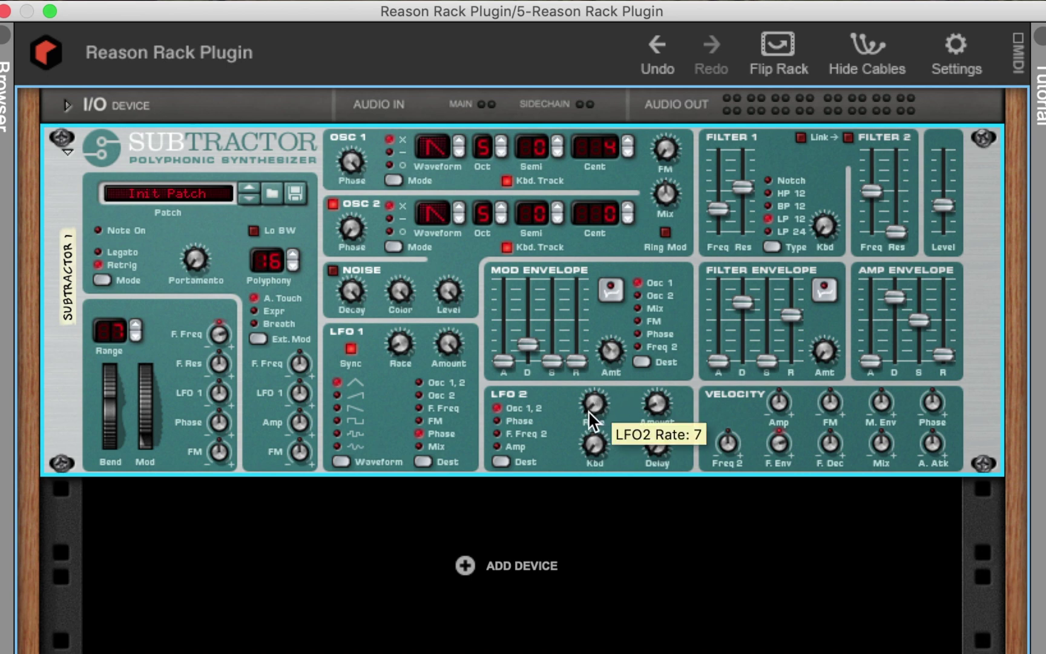
pyautogui.scroll(2, 587, 408)
pyautogui.moveTo(588, 408); pyautogui.dragTo(582, 413)
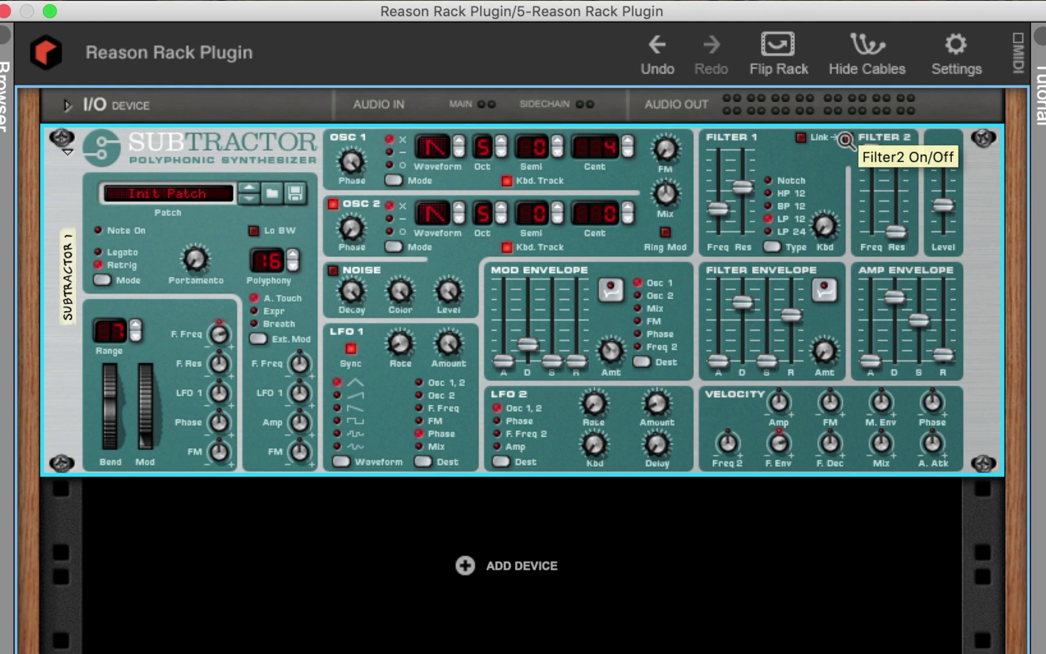
pyautogui.click(847, 138)
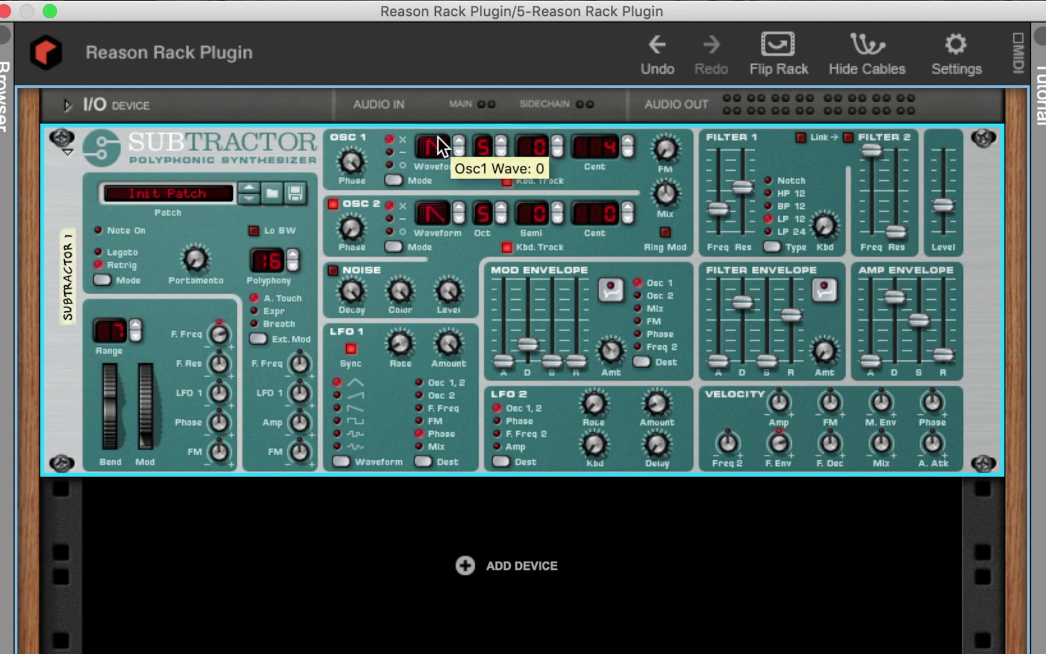
# Step: Close the Reason window, fold the Reason Rack track, and unfold and arm 5-Legend
pyautogui.click(5, 12)
pyautogui.click(881, 175)
pyautogui.click(882, 195)
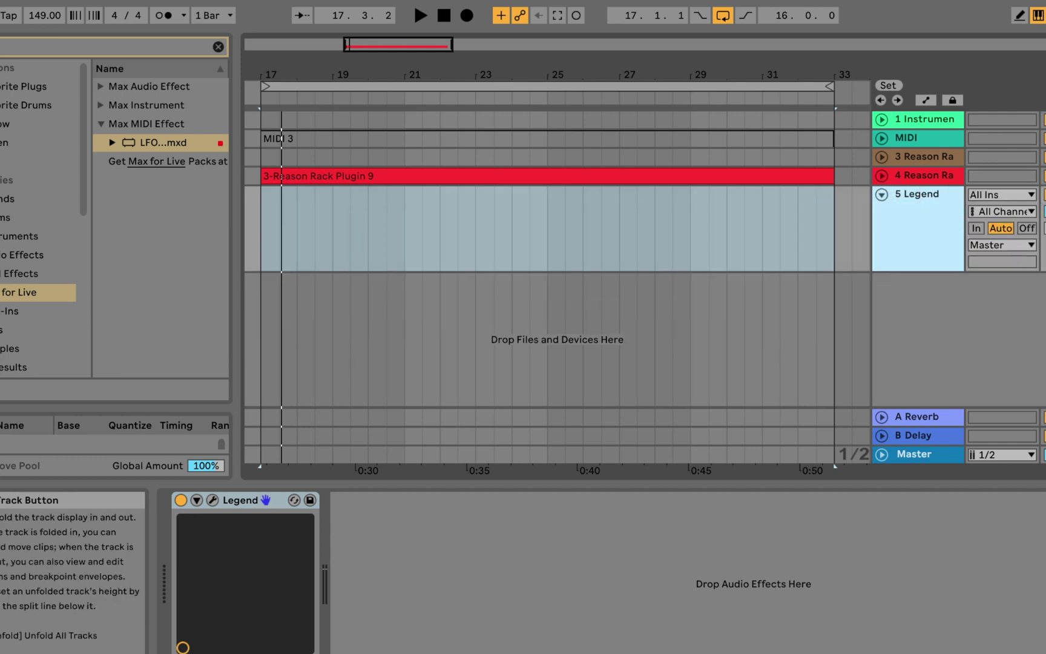
pyautogui.click(1043, 194)
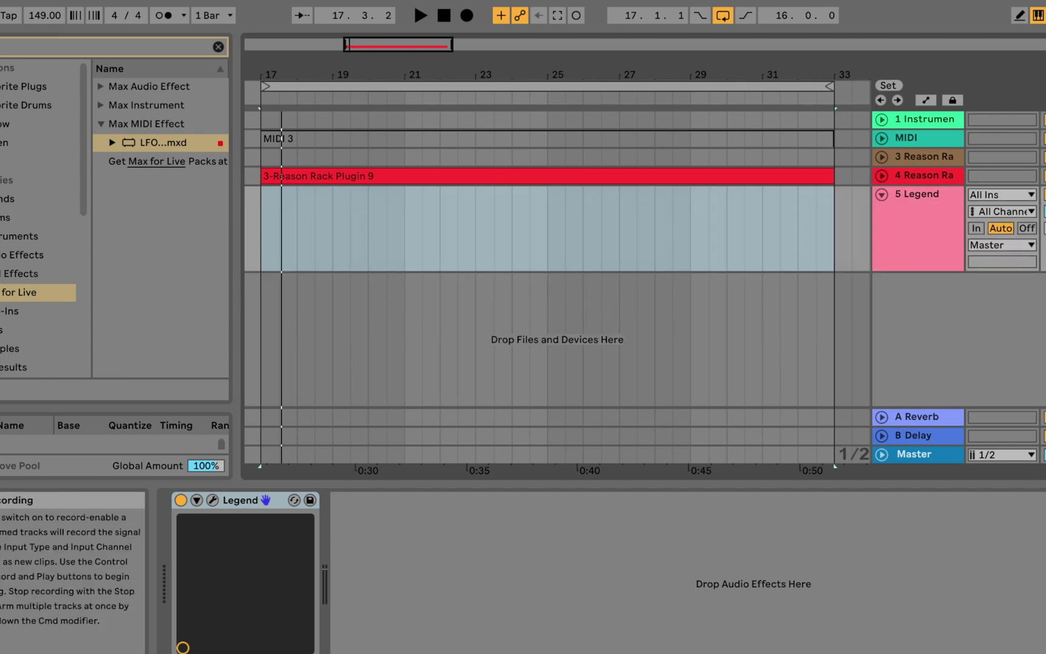
# Step: Load The Legend's Init Patch preset and raise its output volume to about 1.72
pyautogui.click(213, 500)
pyautogui.click(847, 141)
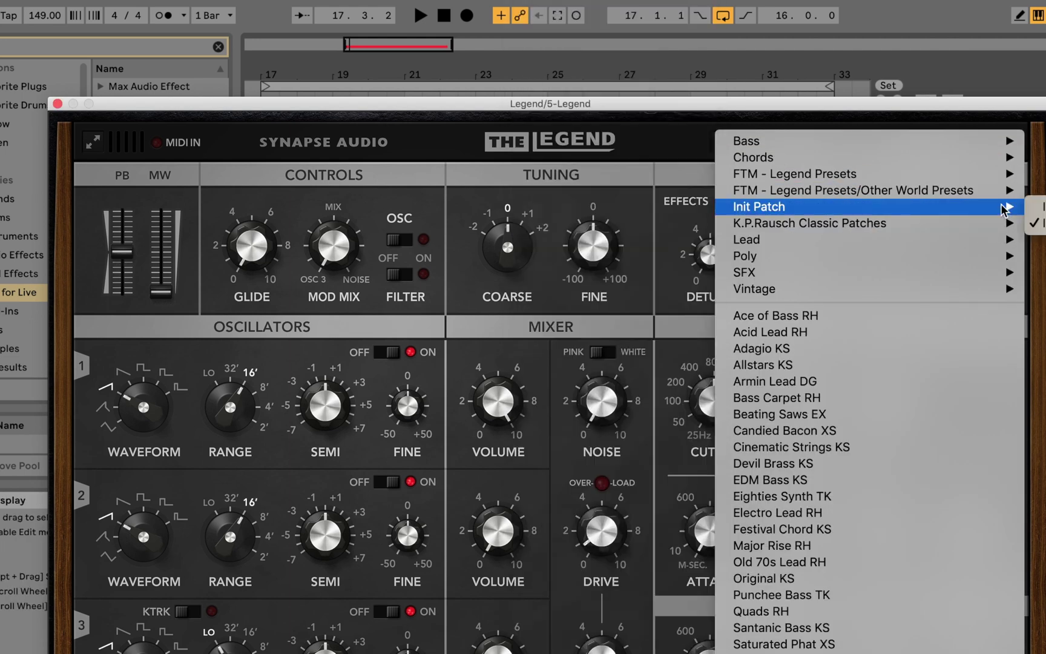
pyautogui.click(1032, 208)
pyautogui.moveTo(968, 248); pyautogui.dragTo(944, 309)
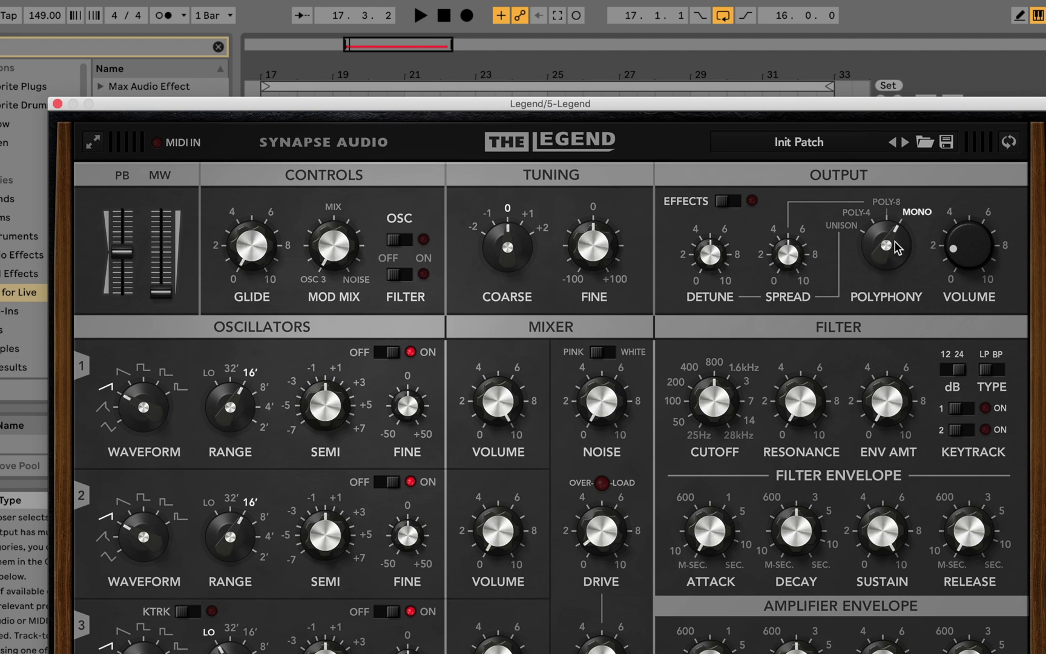
pyautogui.doubleClick(882, 106)
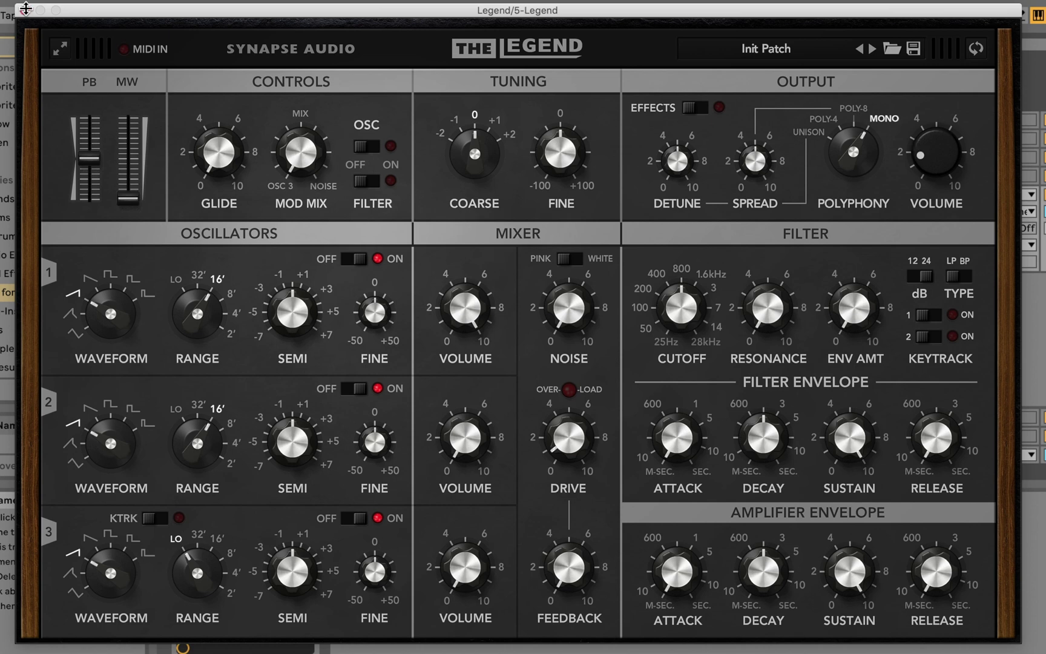
# Step: Record the bass line over bars 17–33 into a new 5-Legend 2 clip, then stop
pyautogui.click(25, 9)
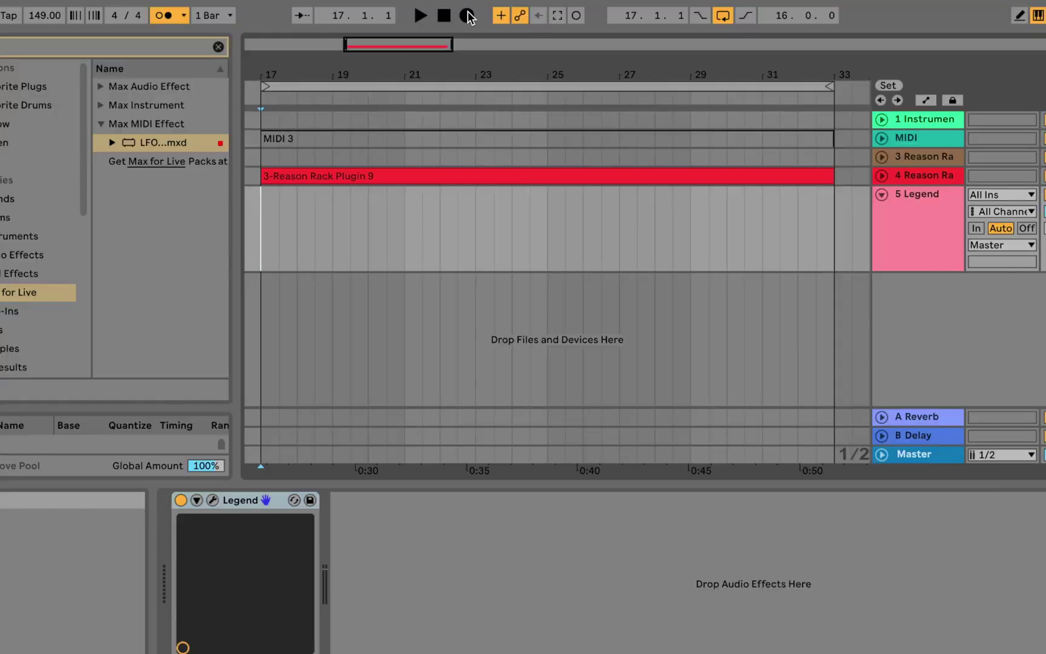
pyautogui.click(467, 15)
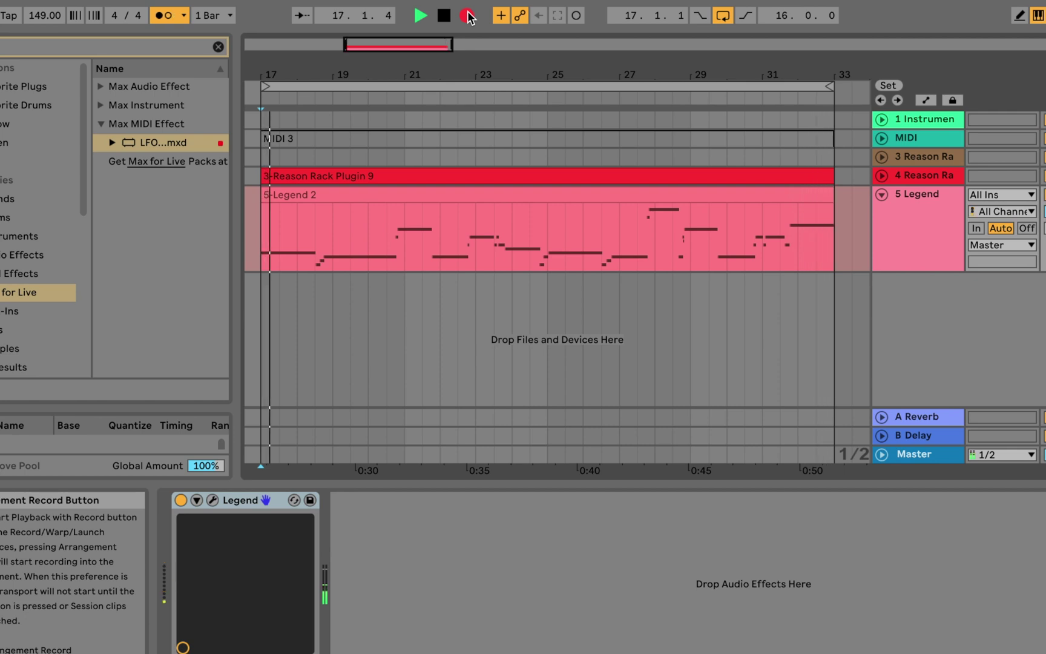
pyautogui.press('space')
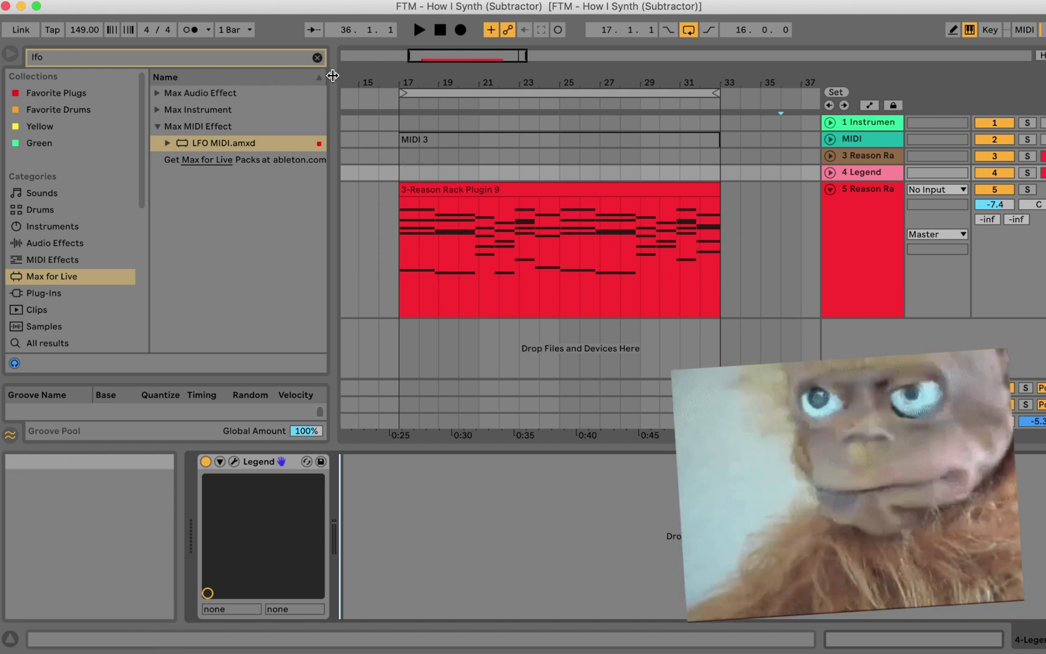
# Step: Clear the lfo browser search, widen the arrangement, and drop the Legend track under Reason Rack
pyautogui.click(317, 57)
pyautogui.moveTo(333, 79); pyautogui.dragTo(298, 80)
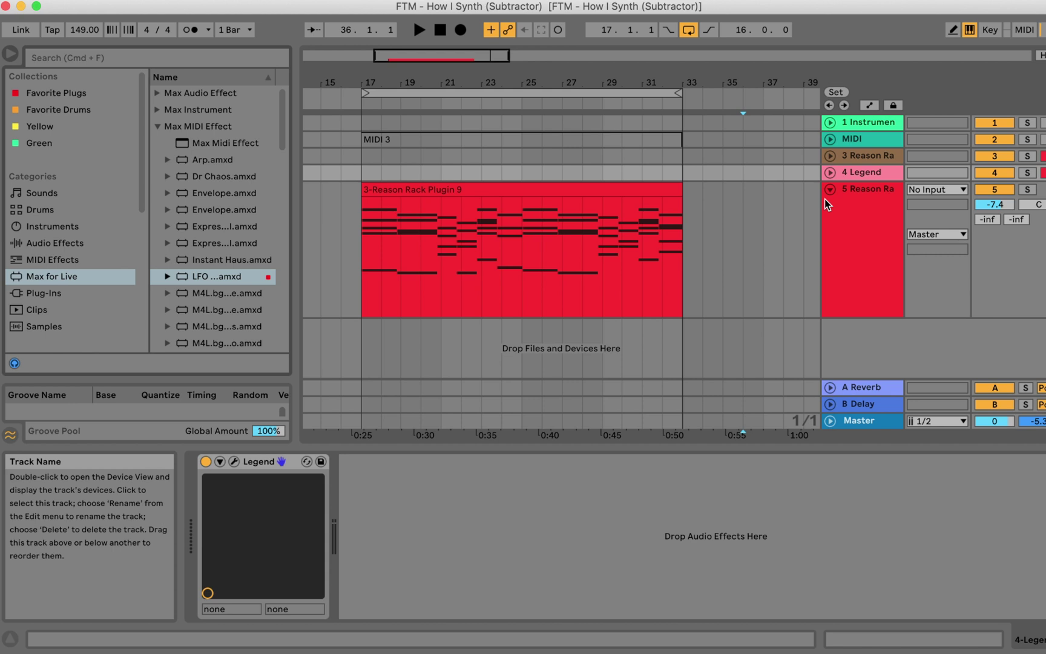
pyautogui.moveTo(824, 198); pyautogui.dragTo(824, 200)
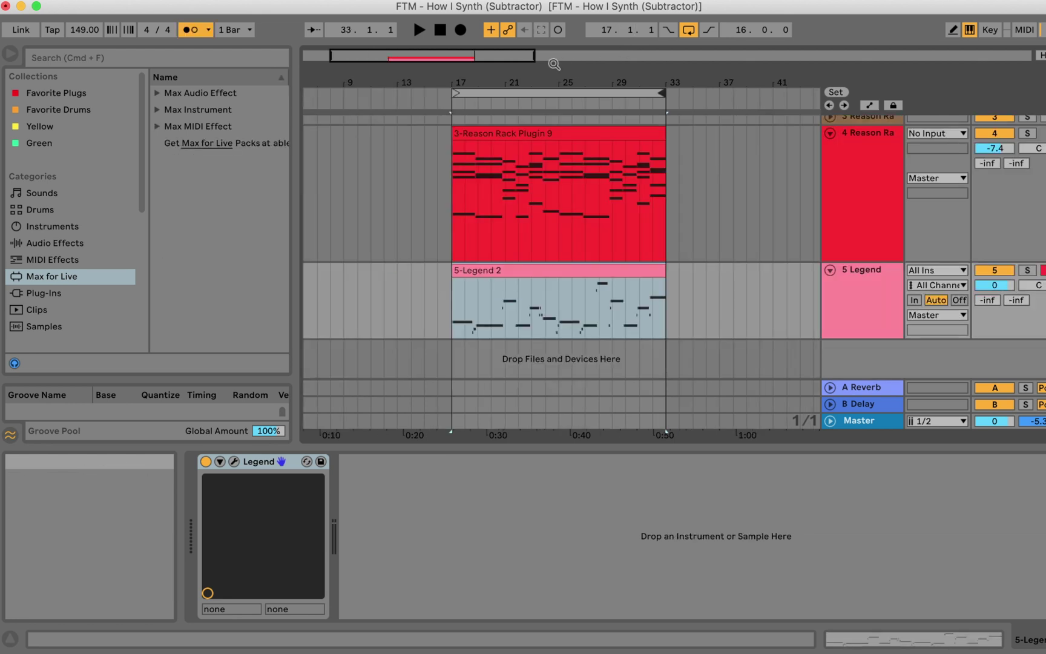
# Step: Zoom to bars 15–37, select the Legend track and open The Legend's panel
pyautogui.moveTo(550, 73); pyautogui.dragTo(526, 74)
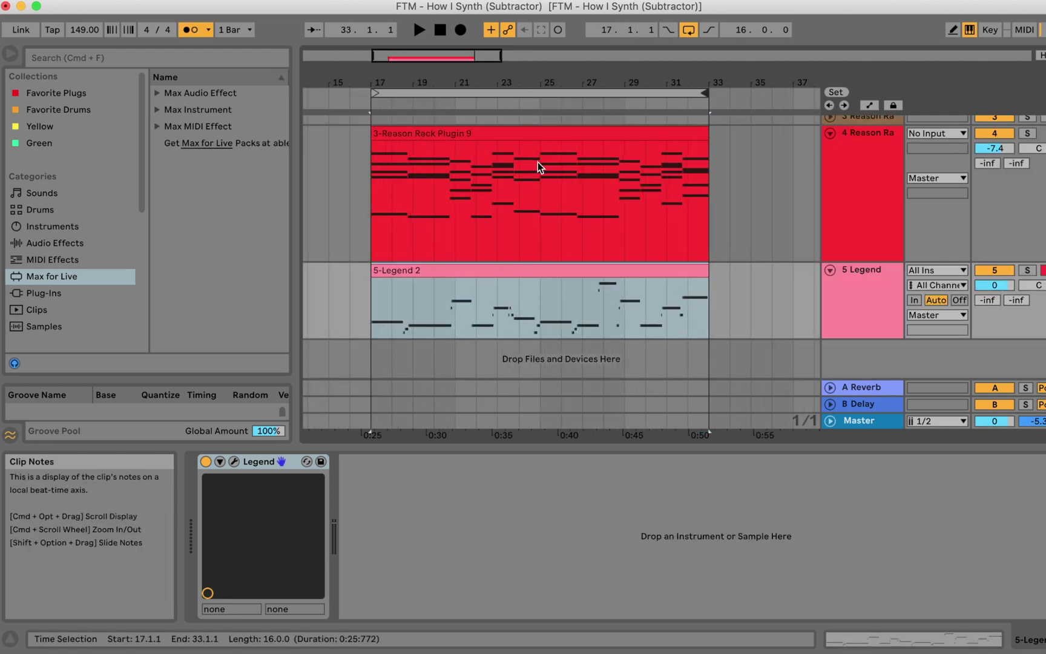
pyautogui.click(829, 133)
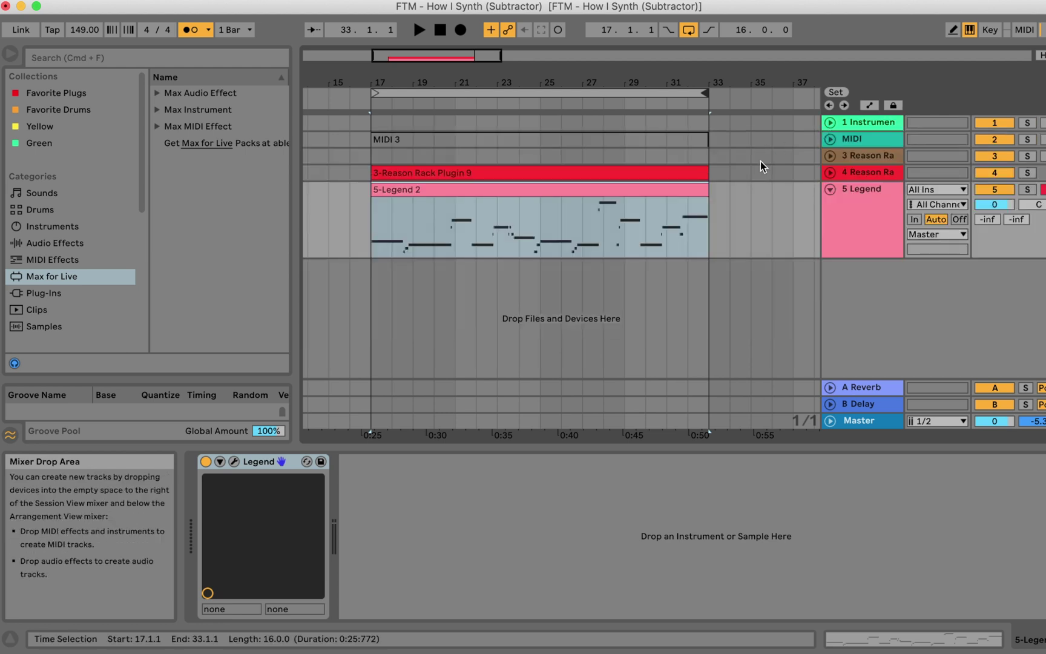
pyautogui.click(851, 212)
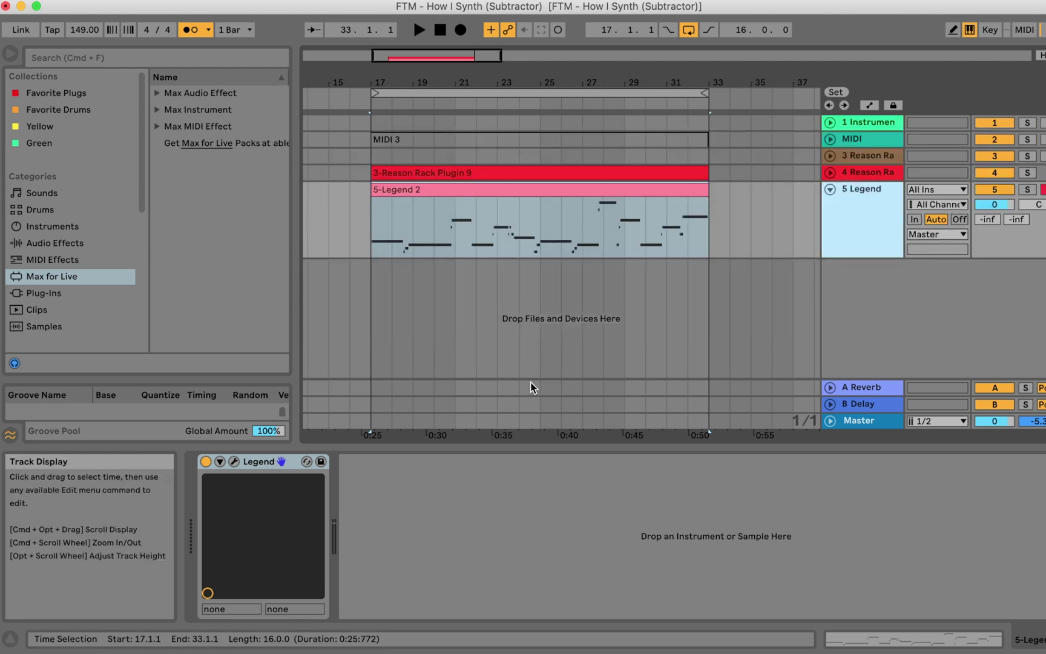
pyautogui.press('super+alt+p')
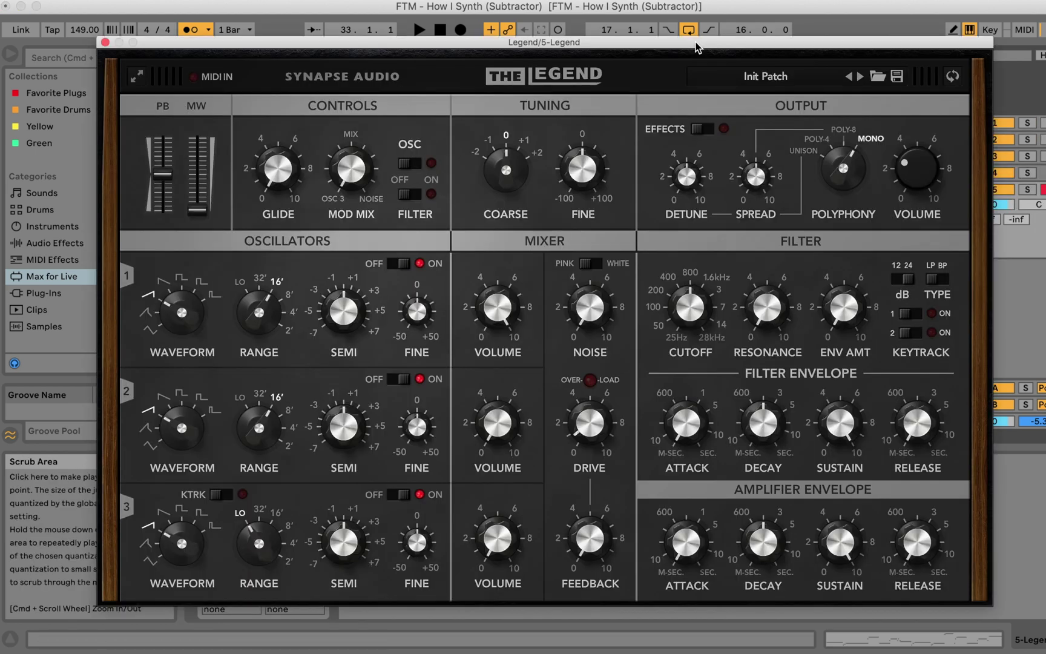
pyautogui.moveTo(185, 43); pyautogui.dragTo(378, 152)
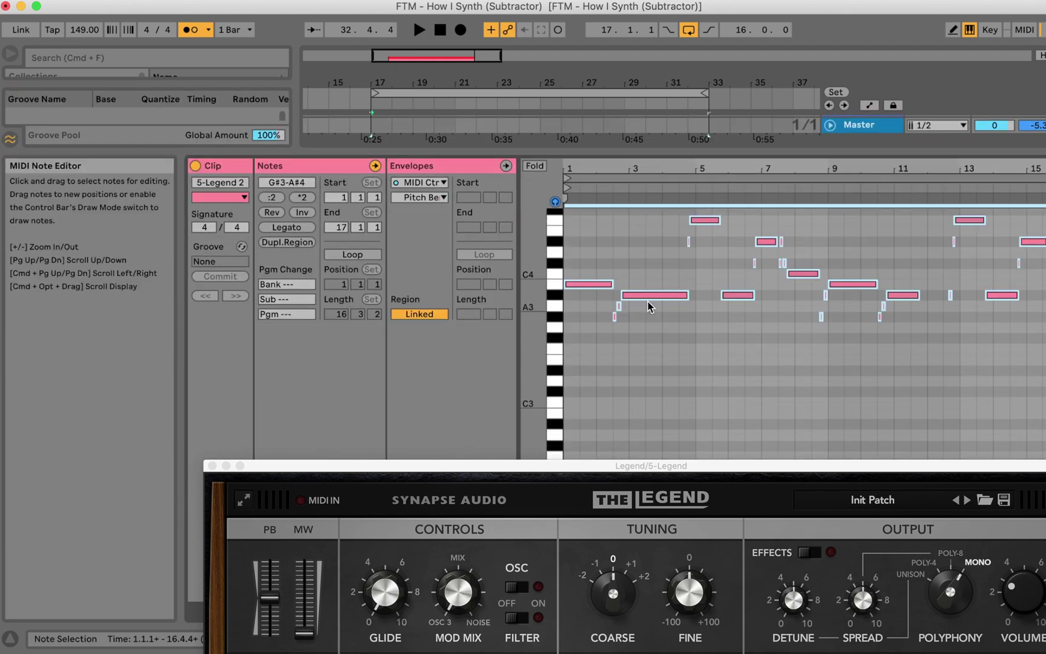
# Step: Transpose the 5-Legend 2 notes down two octaves to G#1–A#2 and play them back
pyautogui.press('Down')
pyautogui.press('Down')
pyautogui.press('Down')
pyautogui.press('Down')
pyautogui.press('Down')
pyautogui.press('Down')
pyautogui.press('Down')
pyautogui.press('Down')
pyautogui.press('Down')
pyautogui.press('Down')
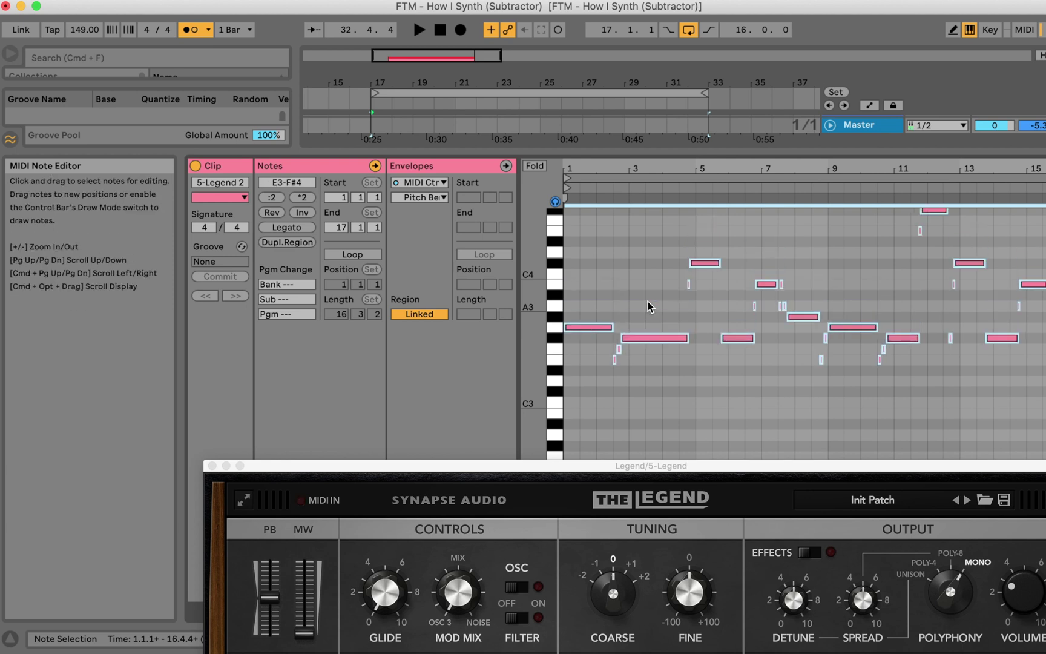
pyautogui.press('Down')
pyautogui.press('Down')
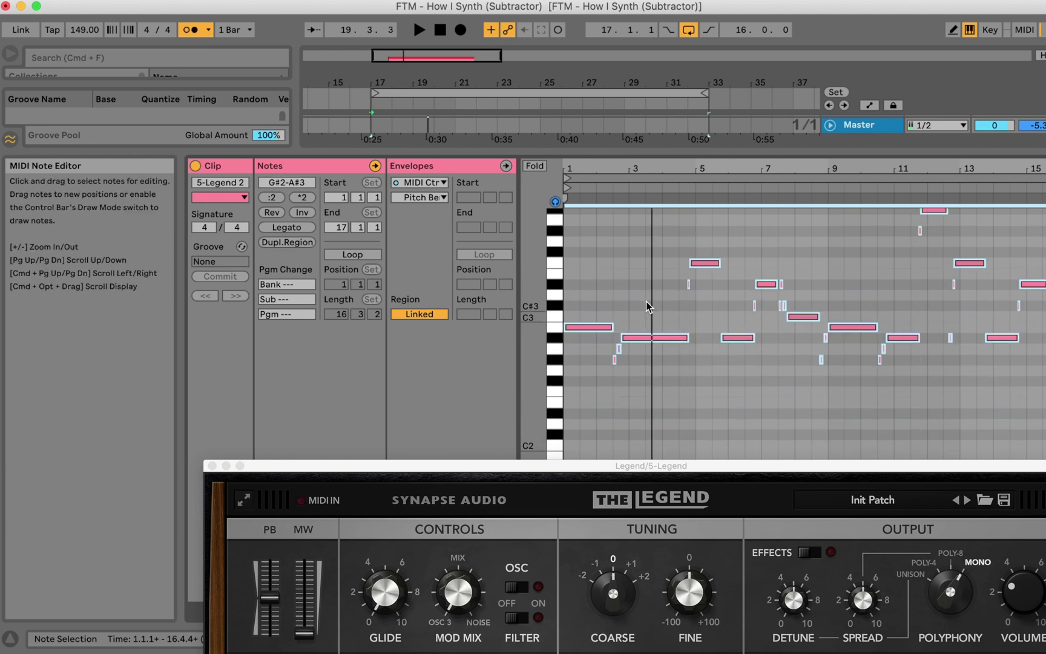
pyautogui.press('Down')
pyautogui.press('Down')
pyautogui.press('Down')
pyautogui.press('Down')
pyautogui.press('Down')
pyautogui.press('Down')
pyautogui.press('Down')
pyautogui.press('Down')
pyautogui.press('Down')
pyautogui.press('Down')
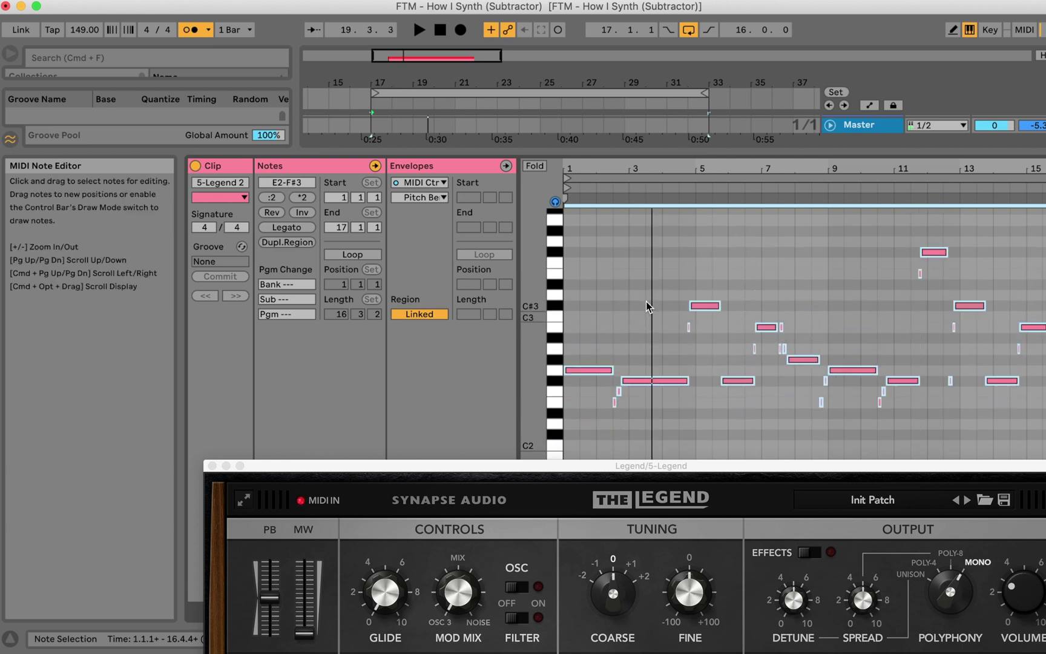
pyautogui.press('Down')
pyautogui.press('Down')
pyautogui.press('space')
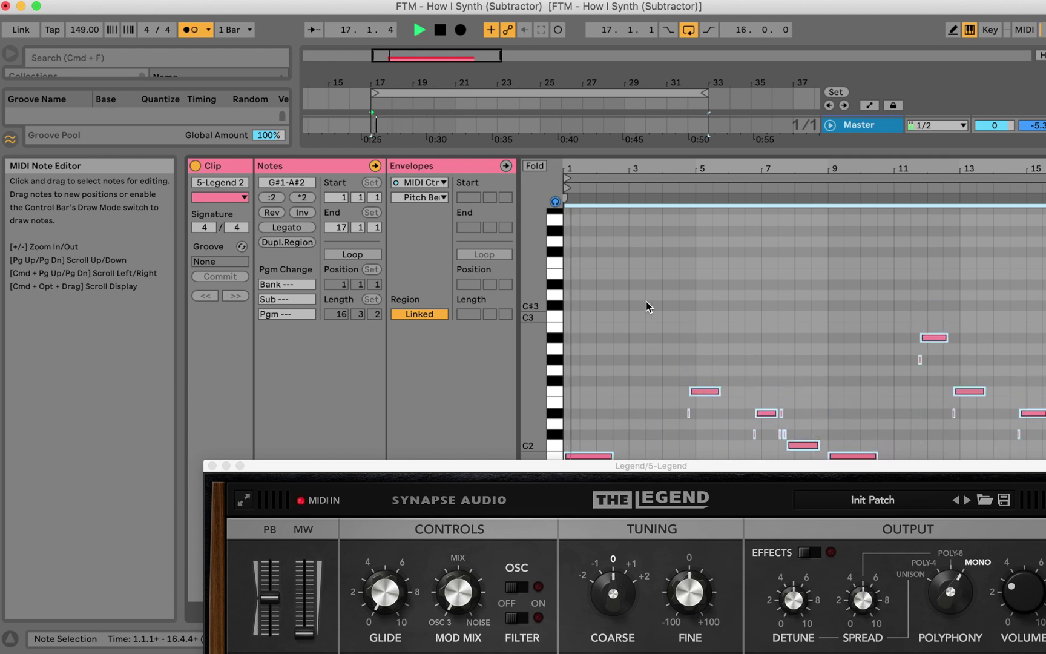
pyautogui.scroll(-4, 645, 307)
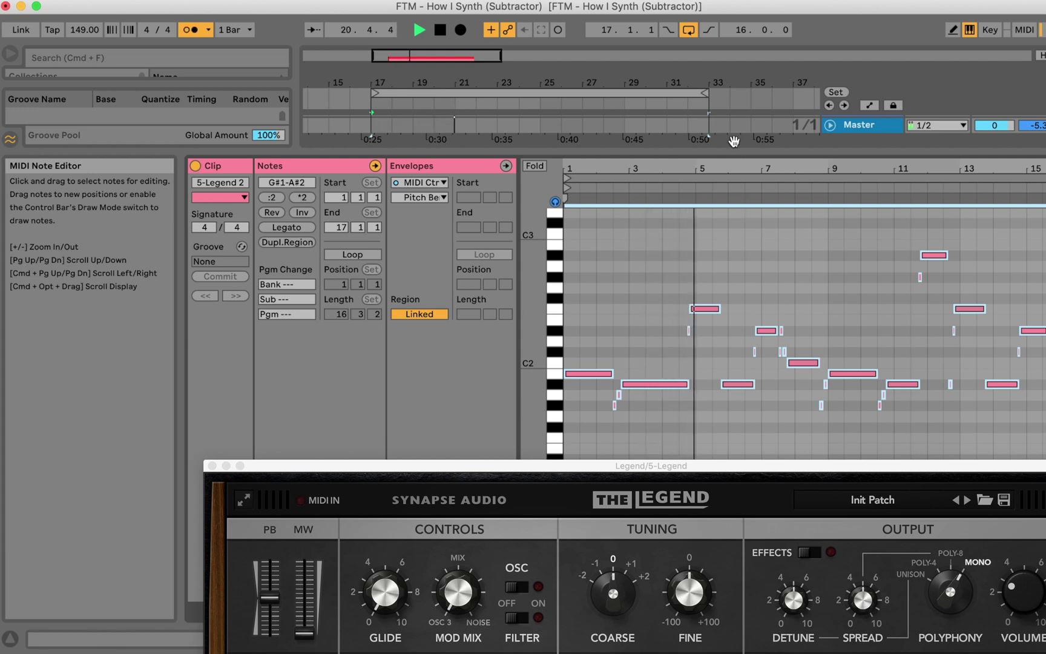
pyautogui.moveTo(698, 157); pyautogui.dragTo(619, 417)
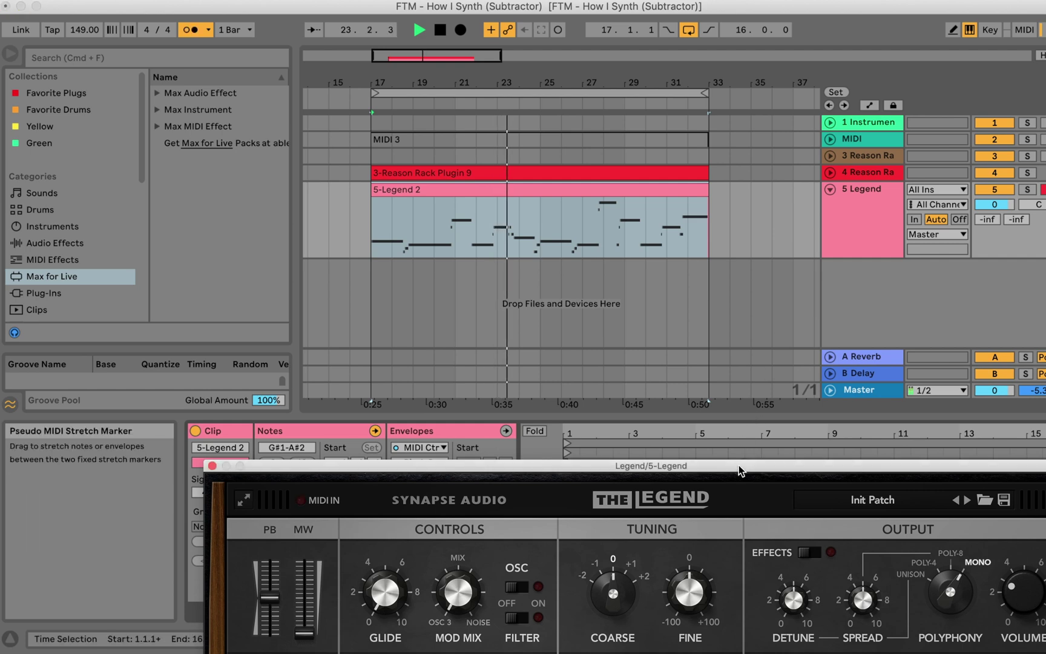
# Step: Reposition The Legend panel, unfold the Reason Rack track, and lower output volume to 1.15
pyautogui.moveTo(738, 465); pyautogui.dragTo(677, 311)
pyautogui.click(830, 172)
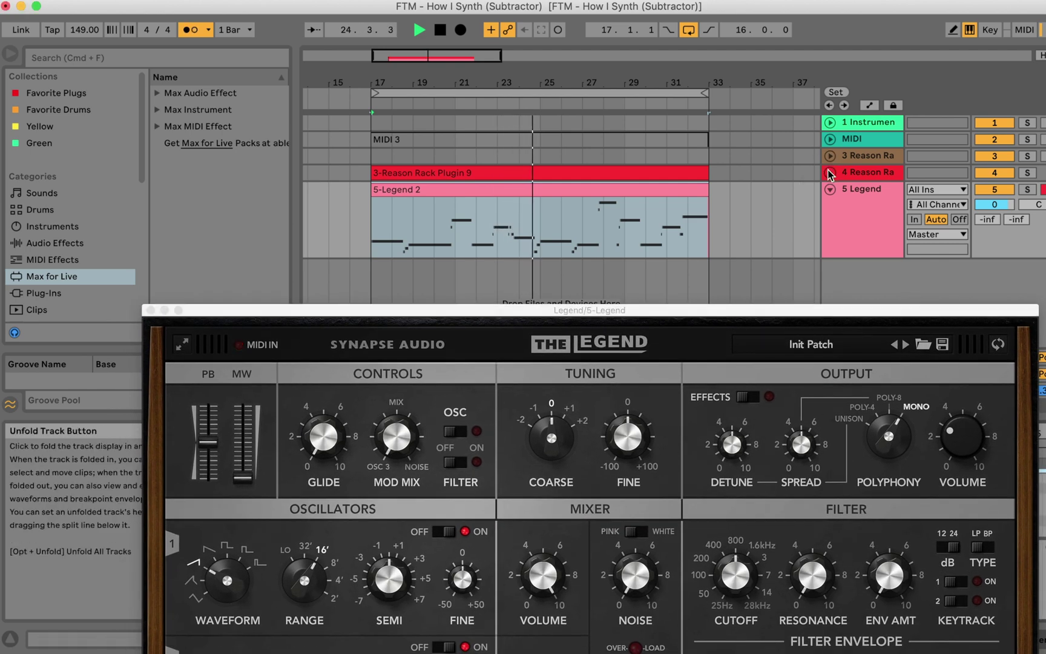
pyautogui.moveTo(960, 438); pyautogui.dragTo(954, 452)
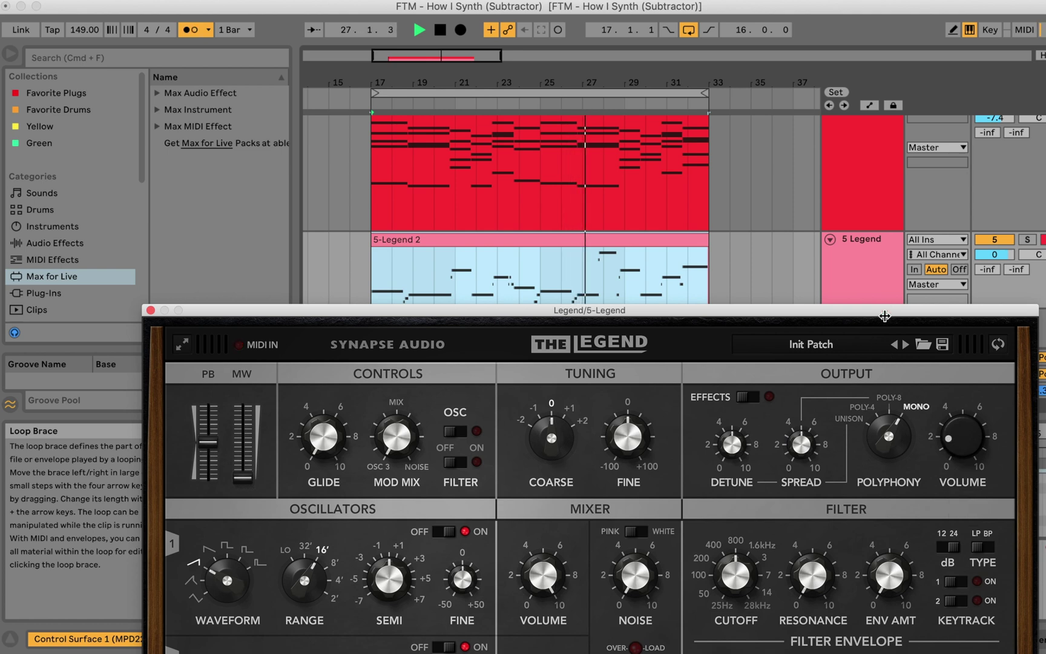
pyautogui.moveTo(882, 317); pyautogui.dragTo(873, 248)
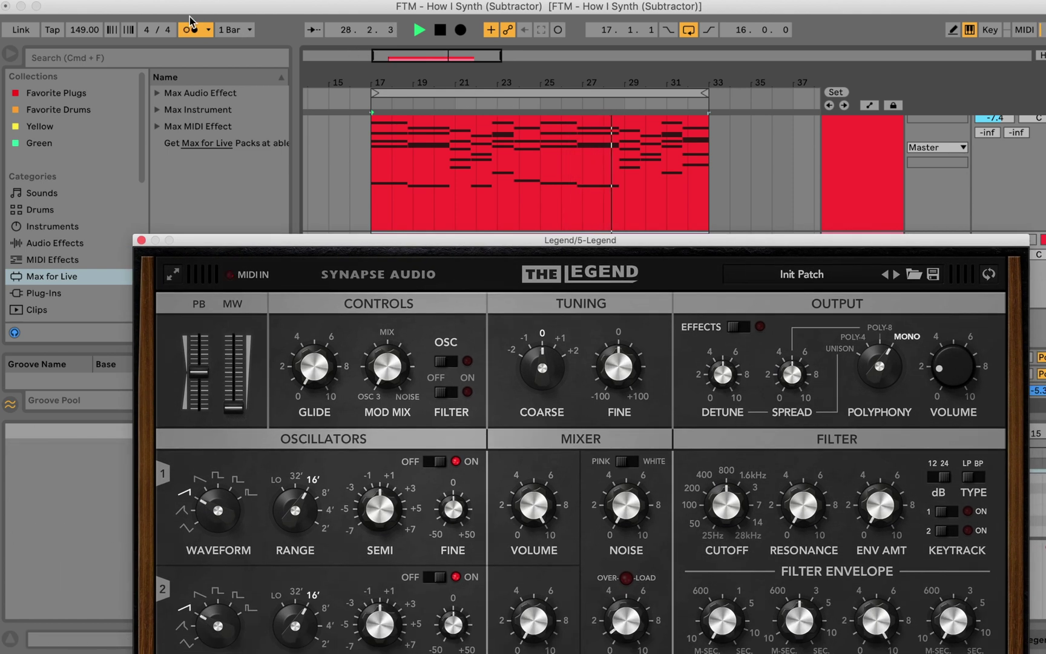
pyautogui.click(493, 225)
pyautogui.moveTo(492, 249); pyautogui.dragTo(438, 91)
pyautogui.moveTo(889, 216); pyautogui.dragTo(886, 226)
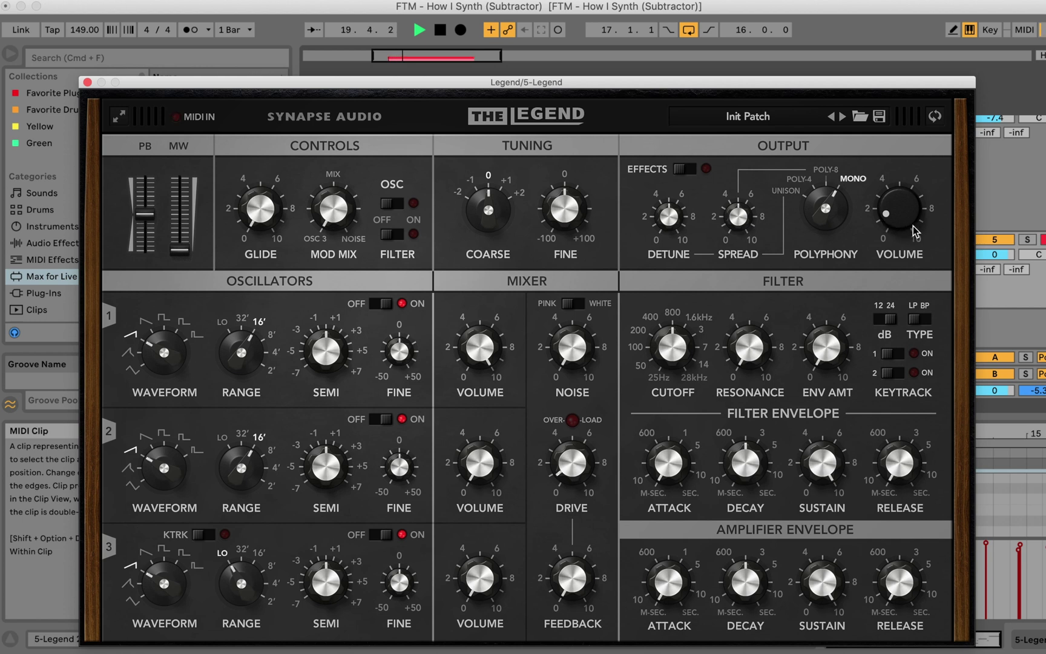
pyautogui.moveTo(905, 218); pyautogui.dragTo(900, 218)
# Step: Open The Legend's filter cutoff to 3.9 kHz, resonance to 1.17, output volume to 1.96
pyautogui.moveTo(659, 356); pyautogui.dragTo(659, 321)
pyautogui.moveTo(758, 354); pyautogui.dragTo(747, 284)
pyautogui.moveTo(889, 213); pyautogui.dragTo(888, 212)
# Step: Close The Legend's plug-in window
pyautogui.click(88, 83)
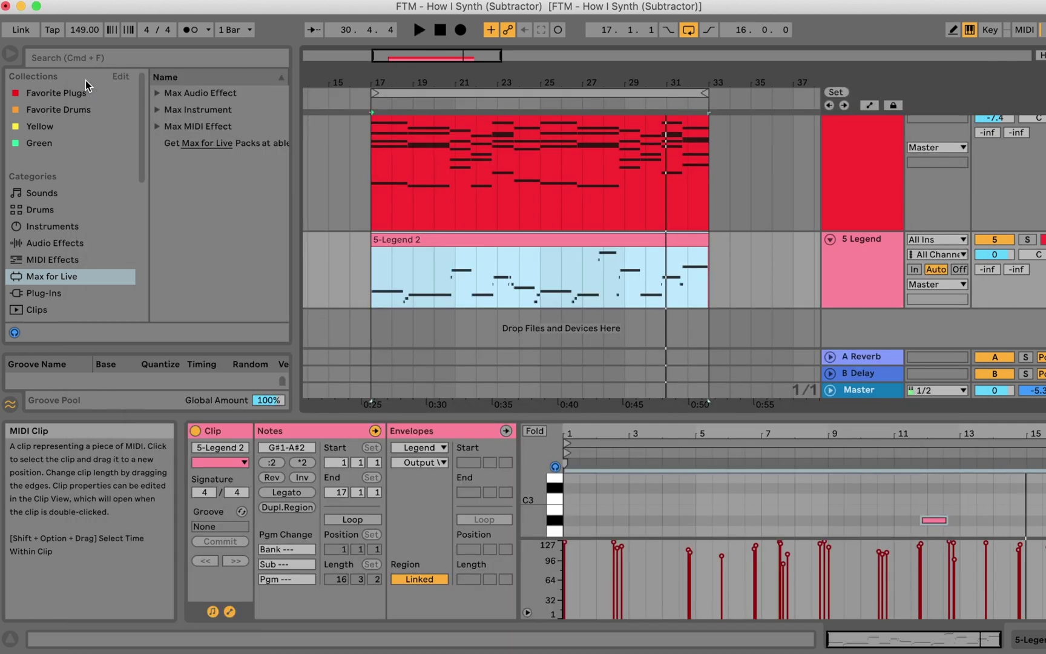